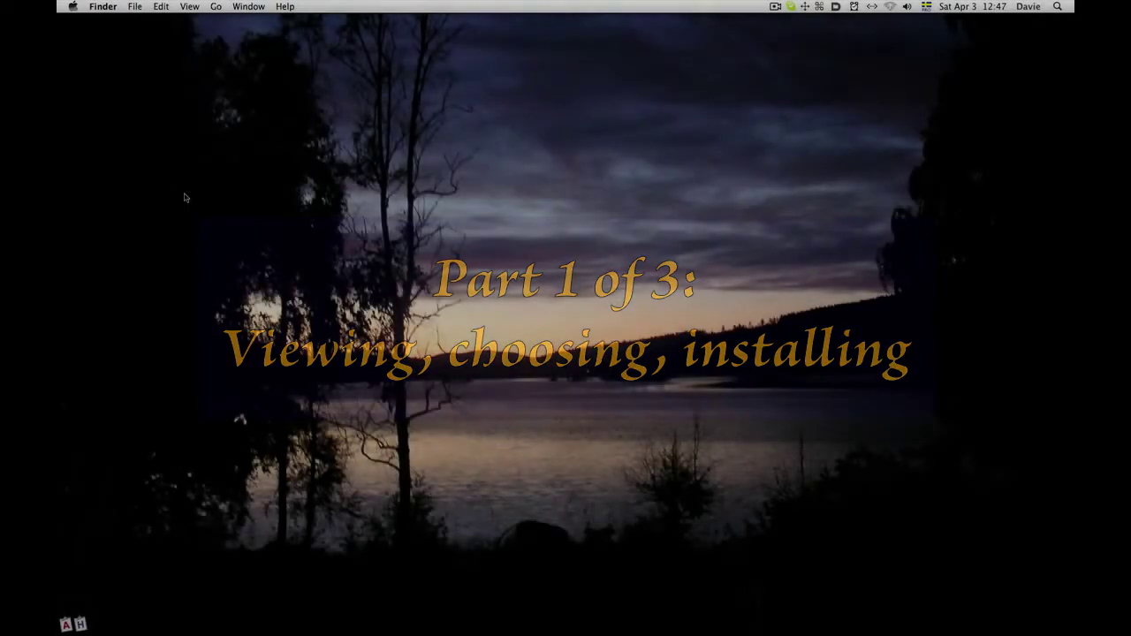
Open a new Finder window on the IMSI MasterClips disc in icon view with larger icons.
left_click(136, 7)
left_click(145, 20)
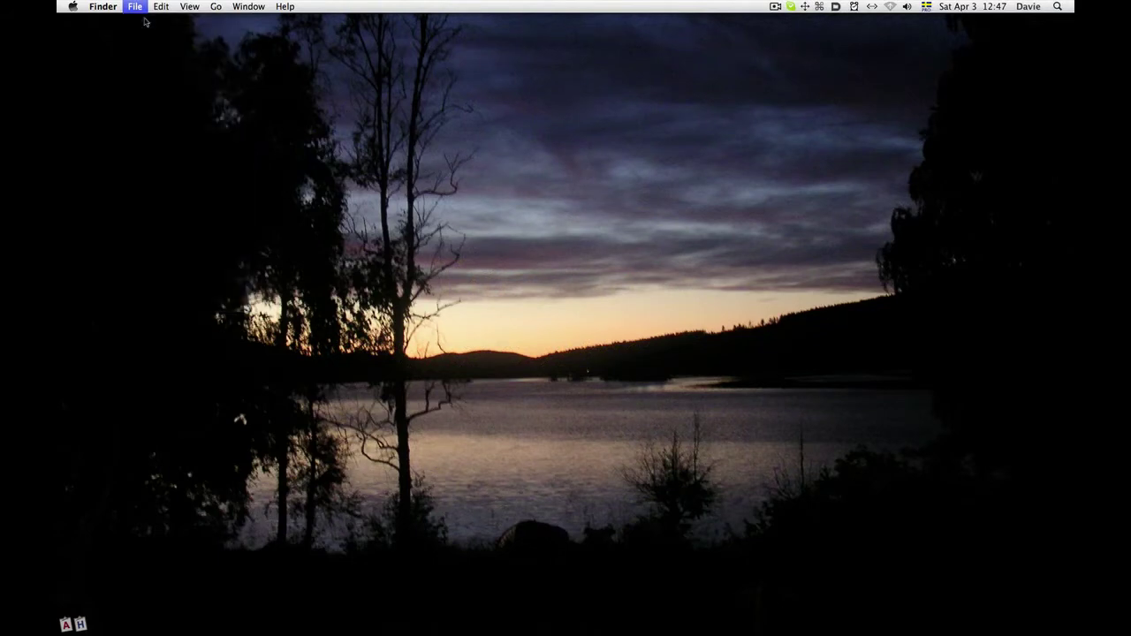
left_click_drag(433, 141, 291, 75)
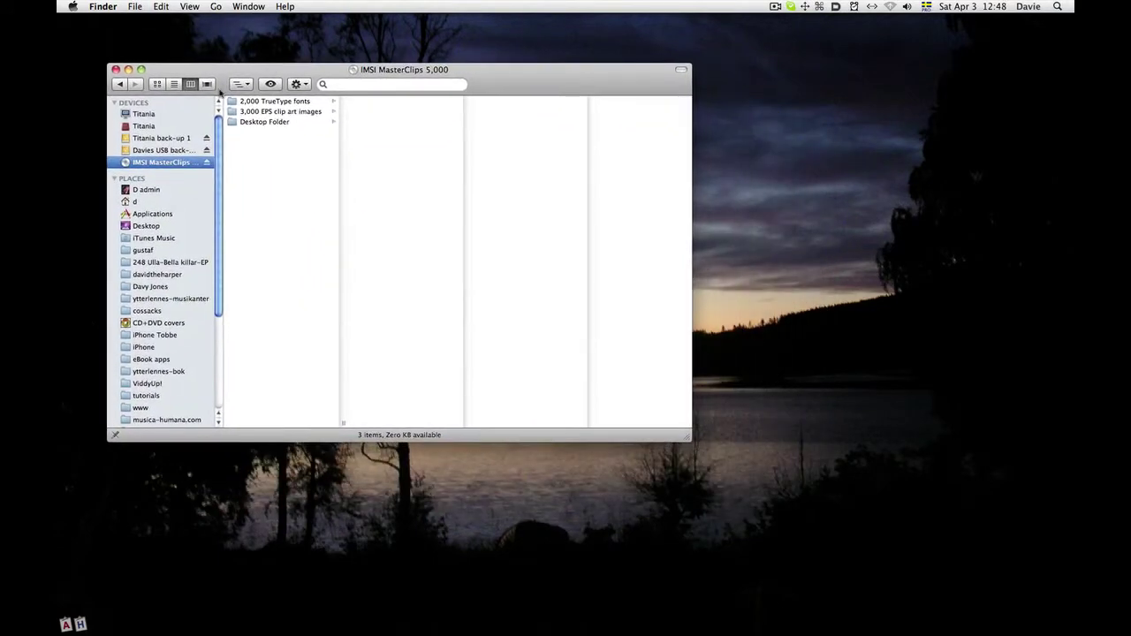
left_click(157, 84)
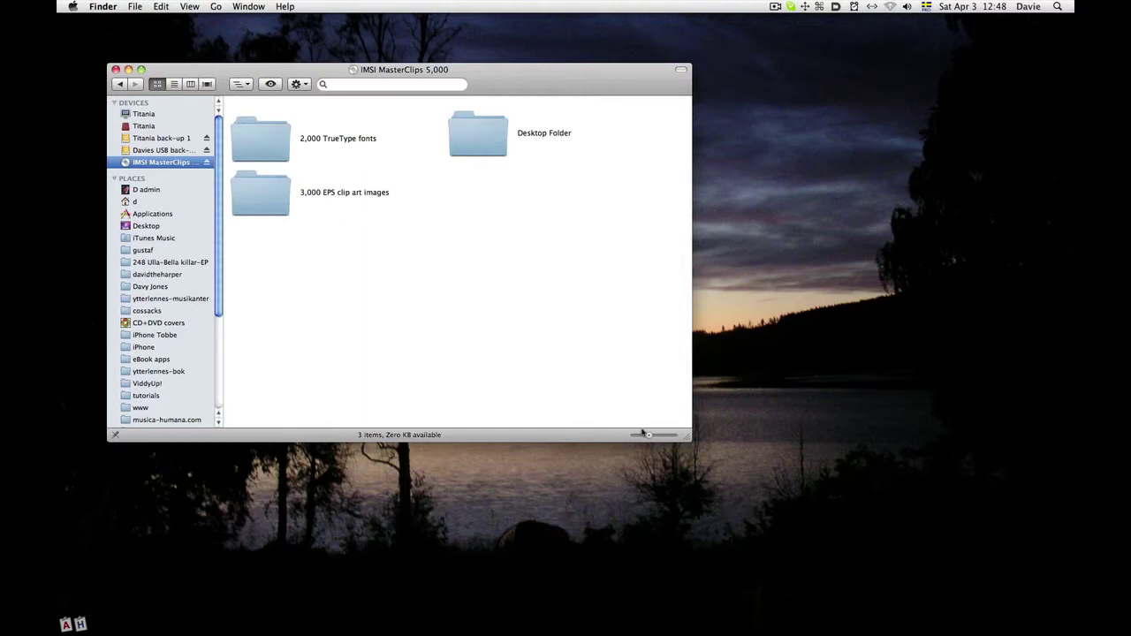
left_click_drag(648, 437, 654, 436)
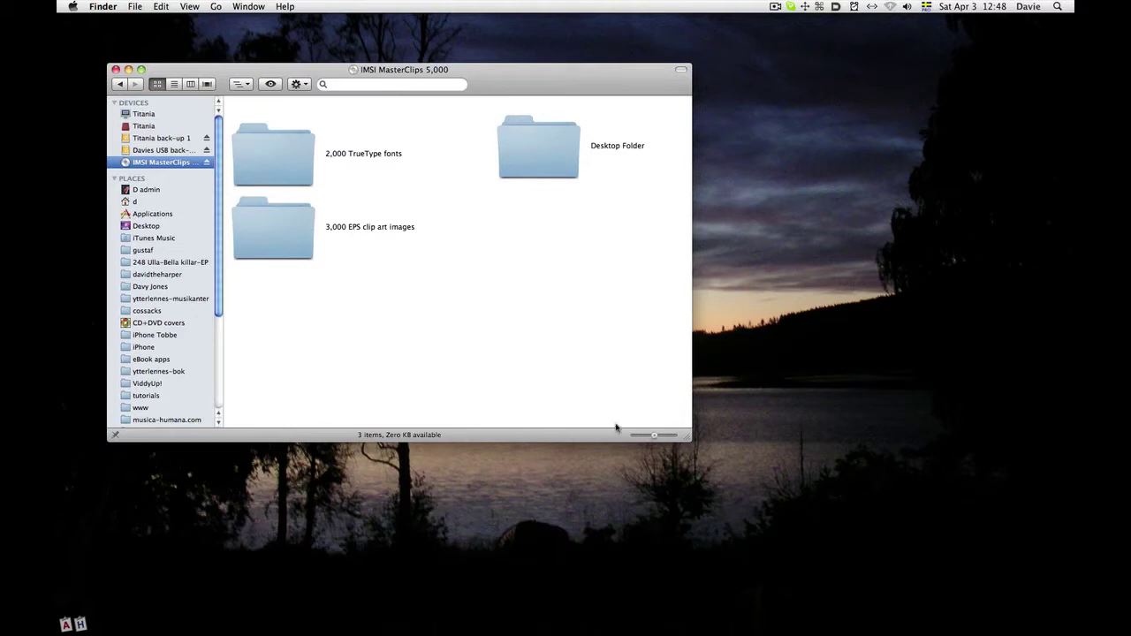
Open 2,000 TrueType fonts, then 1,700 fonts (style merged), and shrink the icons to fit more per row.
double_click(281, 162)
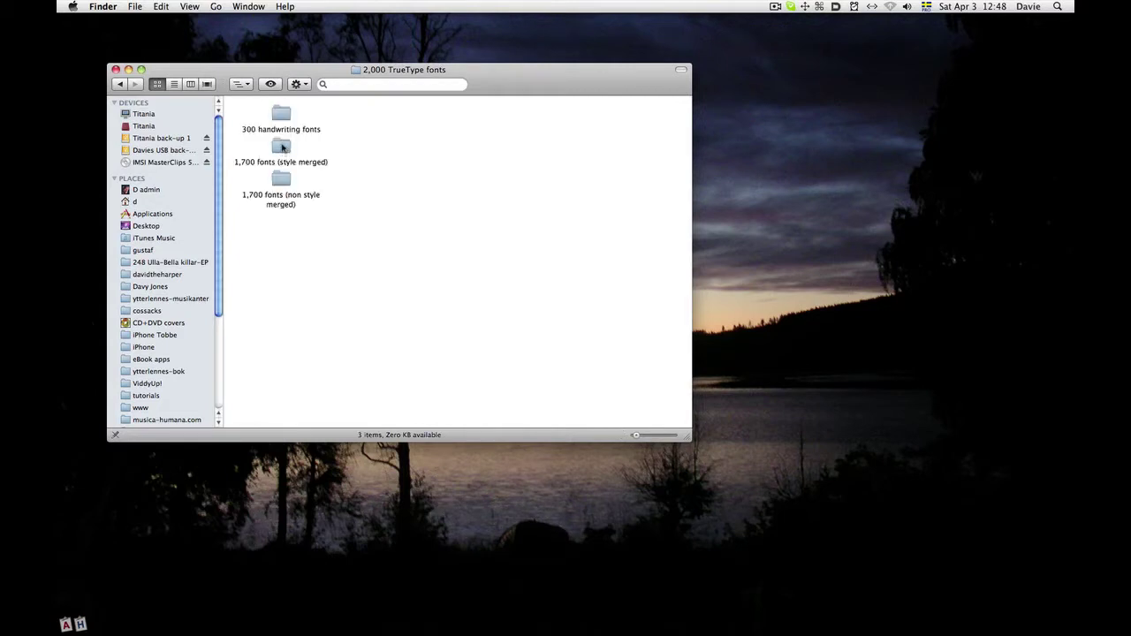
double_click(282, 148)
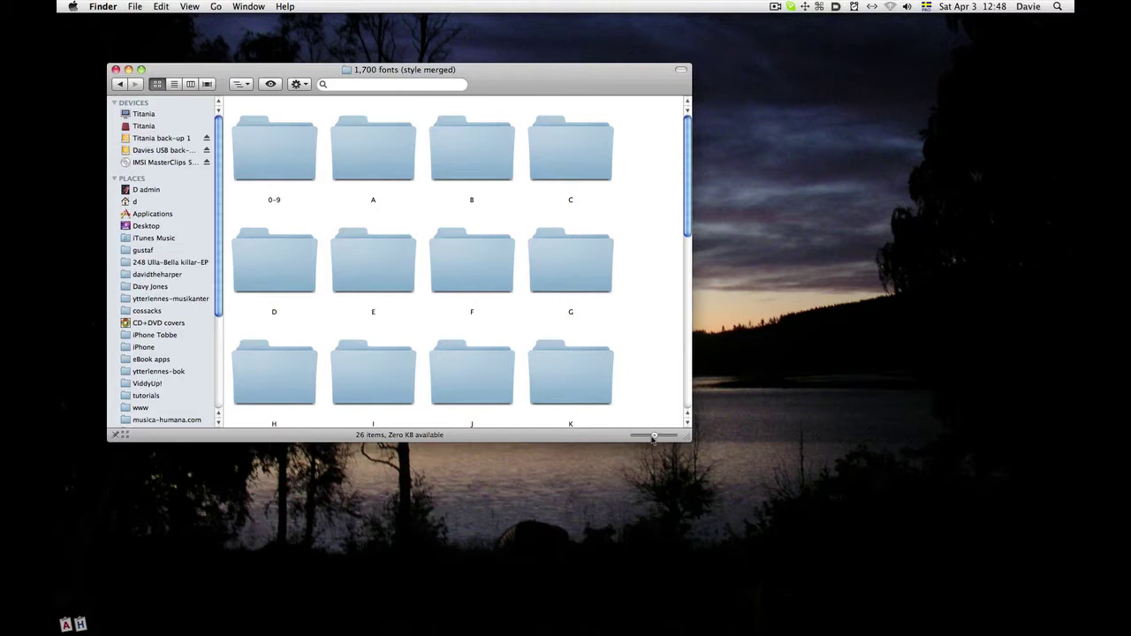
left_click_drag(654, 436, 646, 439)
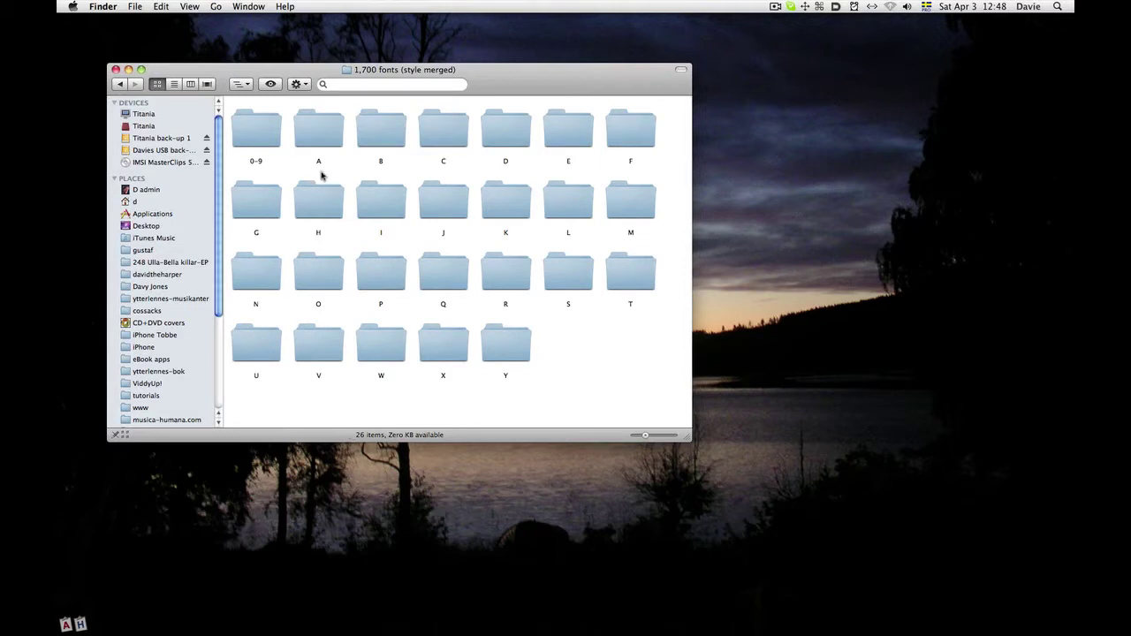
Open folder A, shrink icons to show all 50 fonts, and preview Anastasia.fam.
double_click(330, 128)
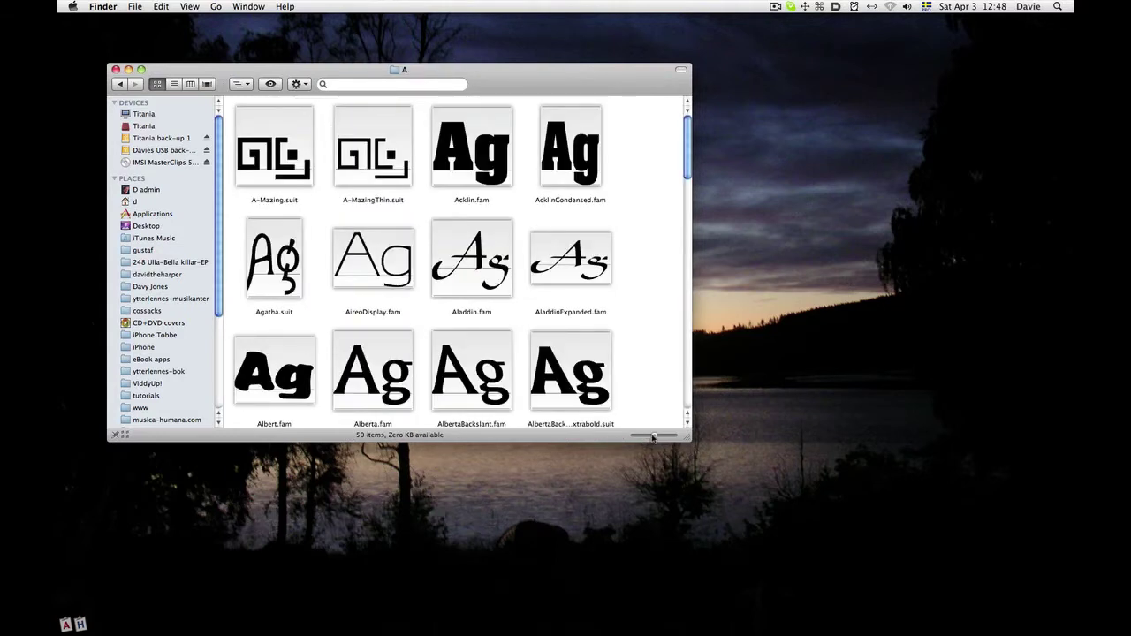
left_click_drag(654, 436, 749, 518)
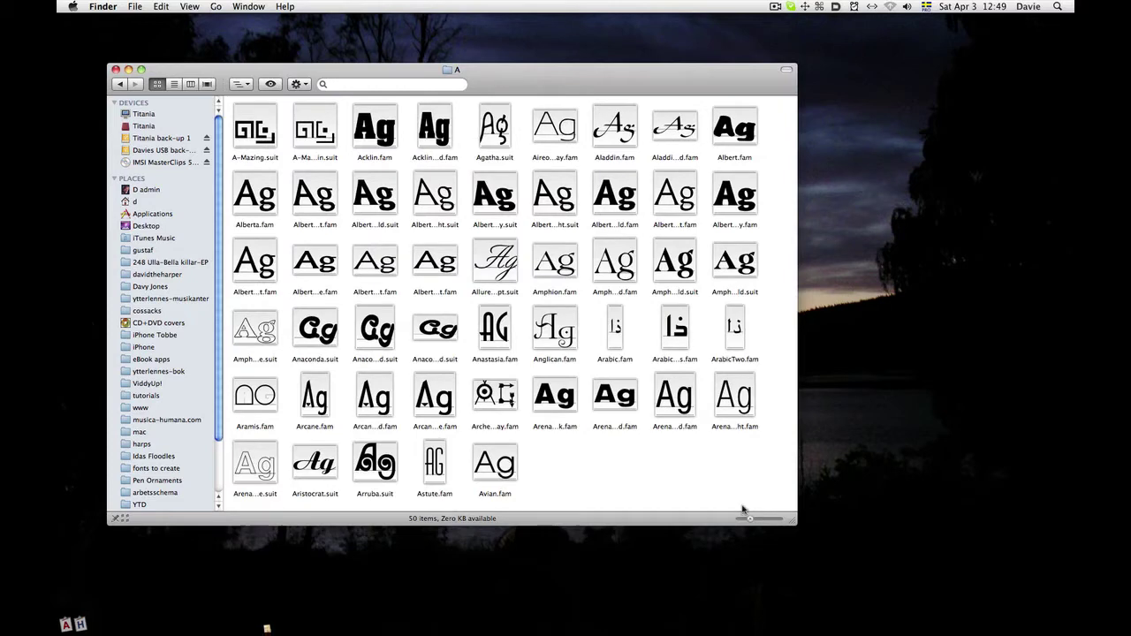
left_click(500, 336)
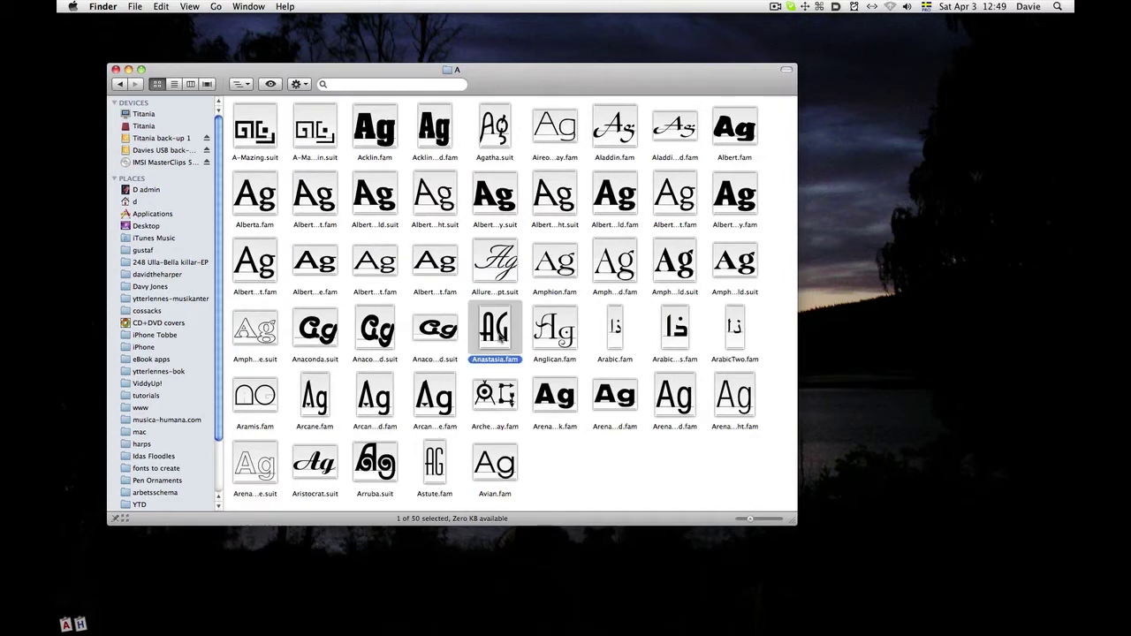
key("space")
Select the four Arena fonts plus four more, including AlbertaBackslantExtralight.suit and Aramis.fam, and preview all eight.
left_click_drag(769, 394, 525, 402)
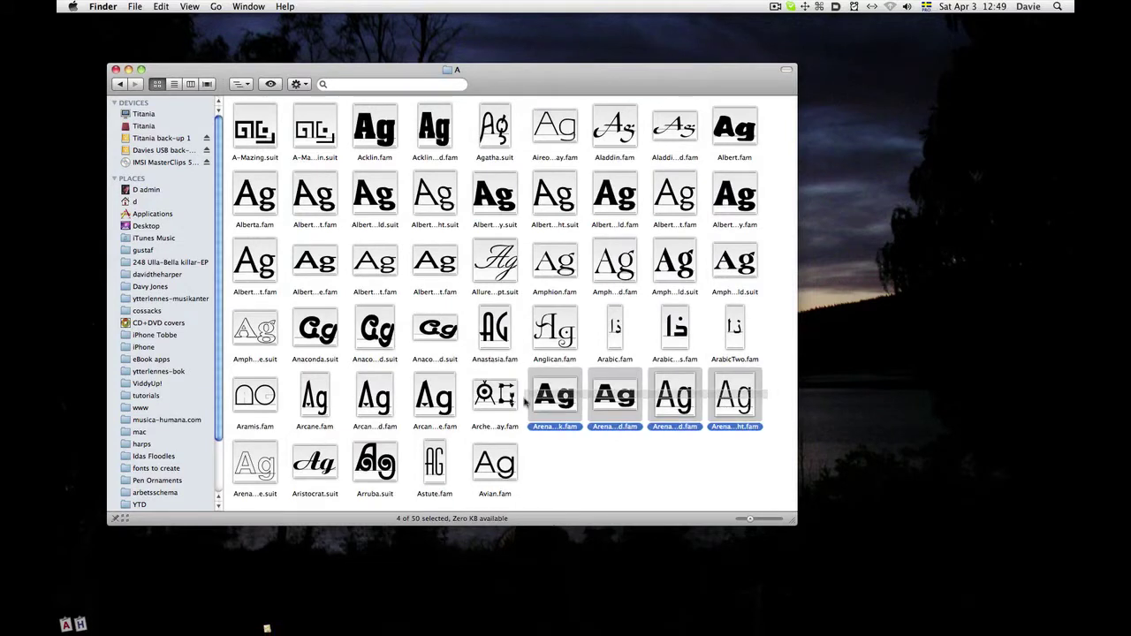
left_click(491, 274, "super")
left_click(428, 210, "super")
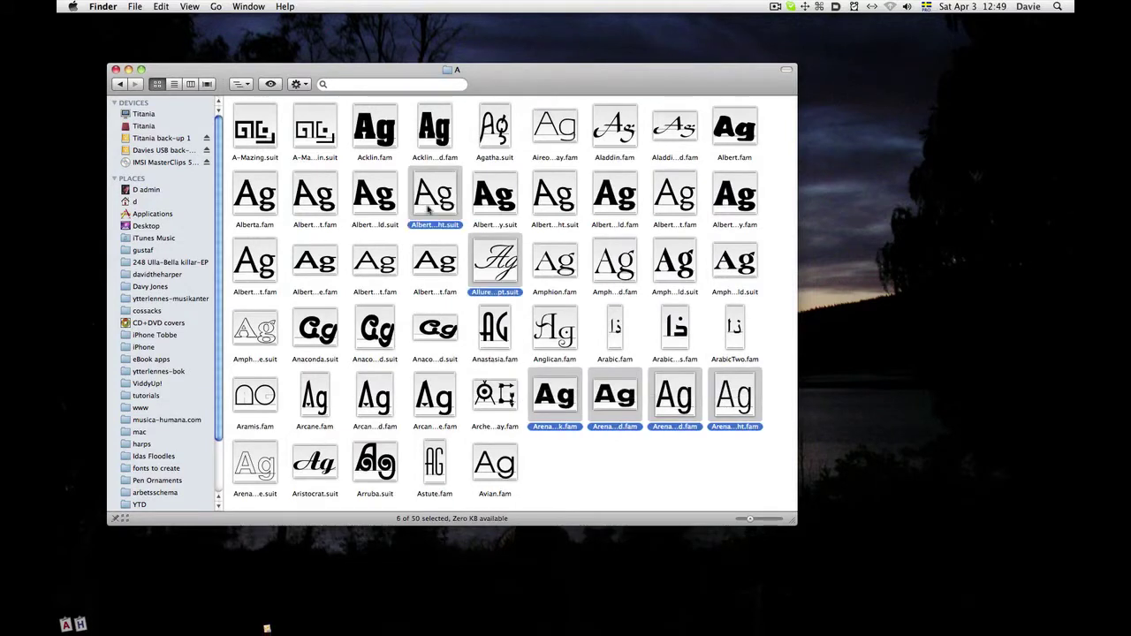
left_click(248, 342, "super")
left_click(250, 399, "super")
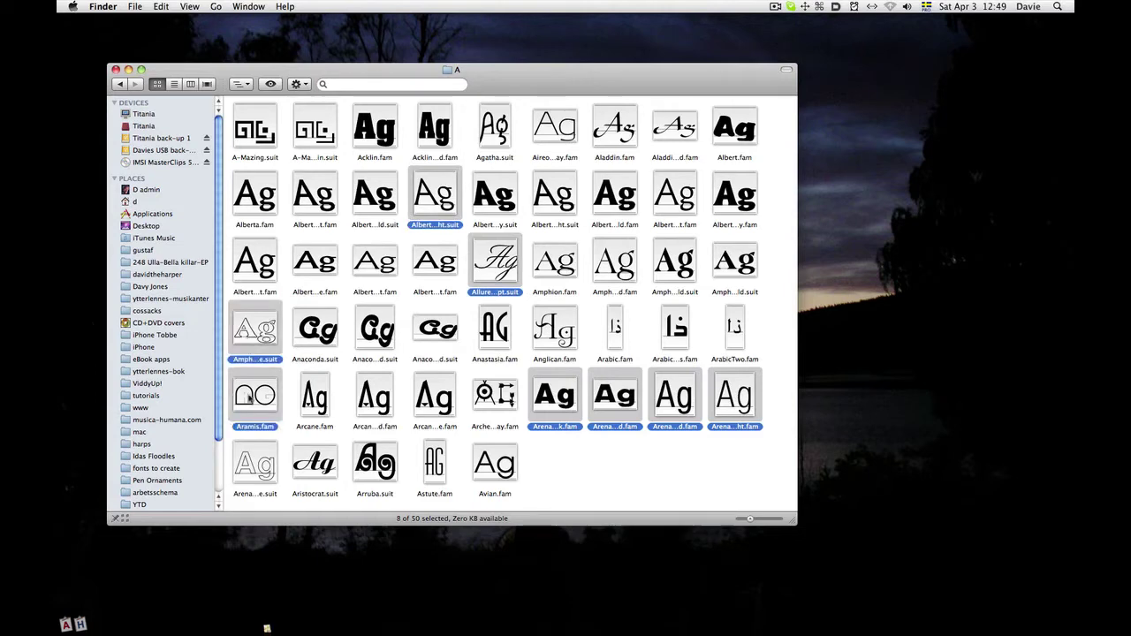
key("space")
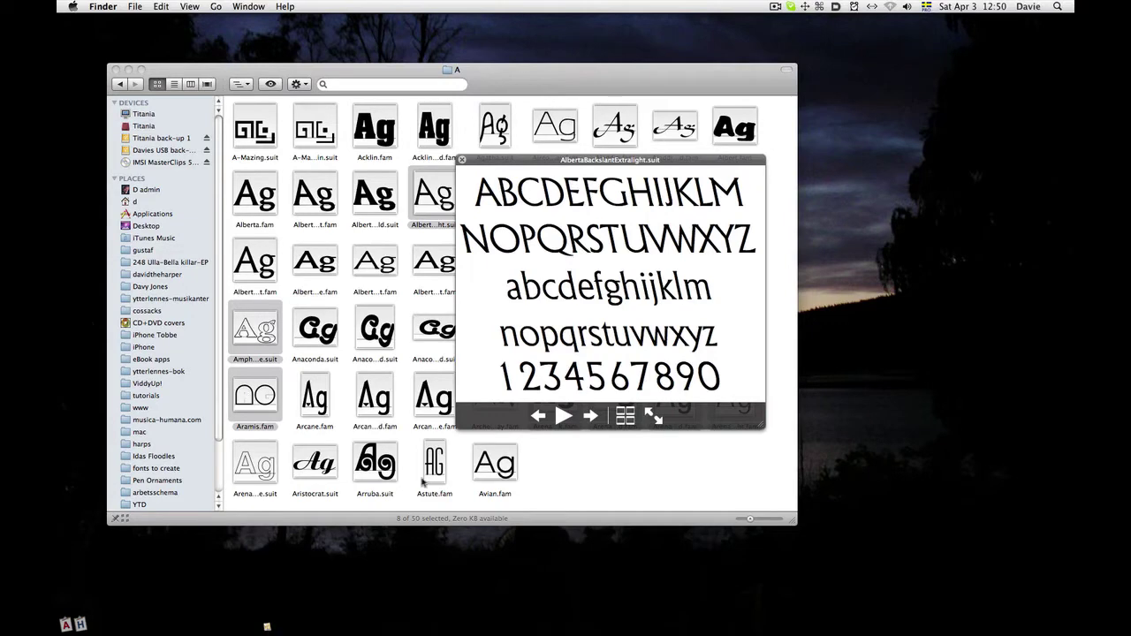
Enlarge the Quick Look window, show the eight-font index sheet, and open Aramis.fam full size.
left_click_drag(550, 161, 236, 78)
left_click_drag(449, 345, 769, 510)
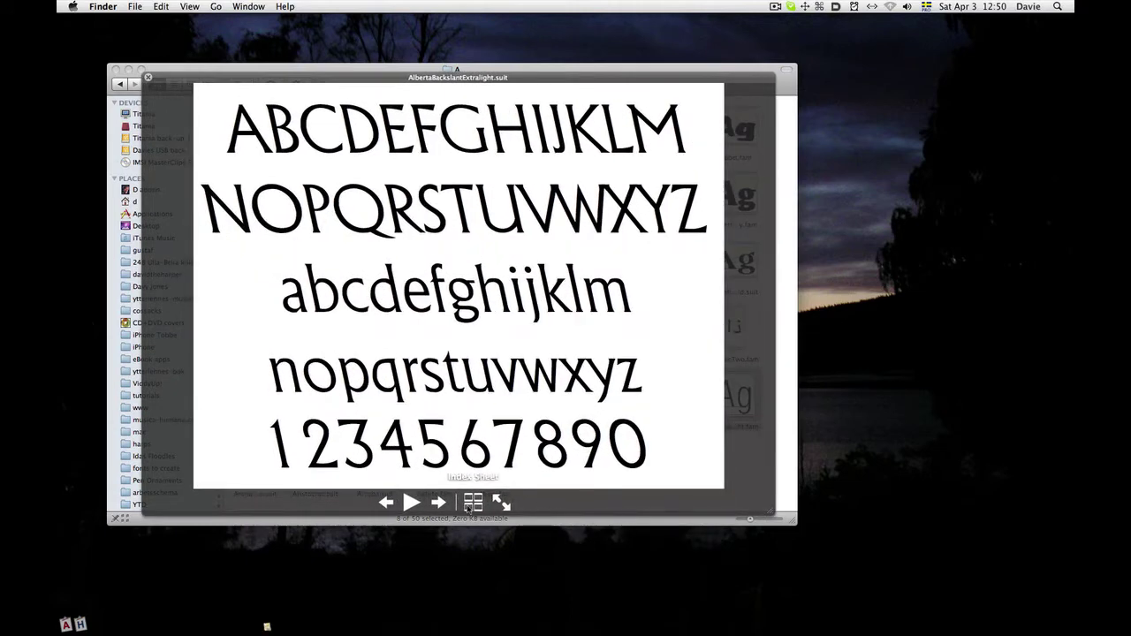
left_click(468, 503)
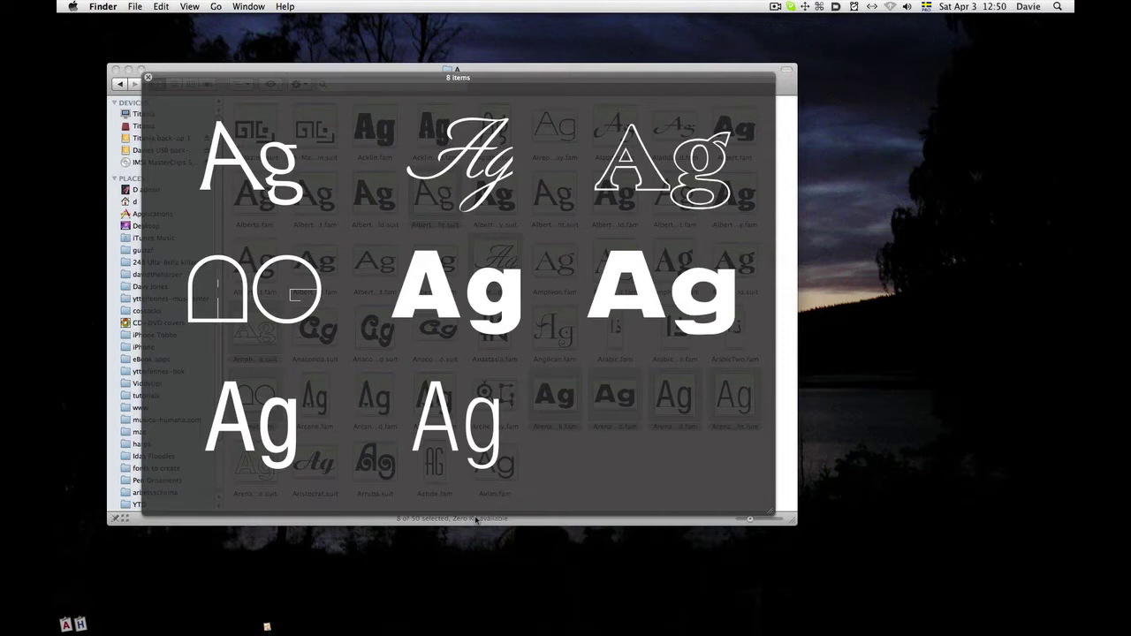
left_click(287, 279)
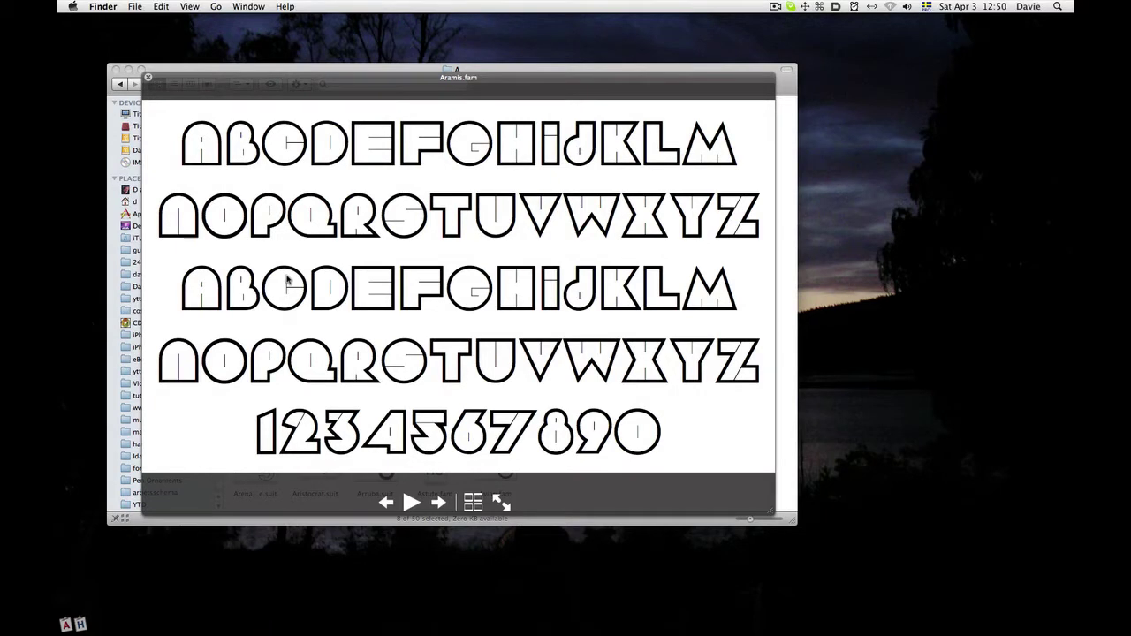
Go back to the fonts folder, open folder R, preview Rubiks.fam, then open Rynders.fam in Font Book.
key("space")
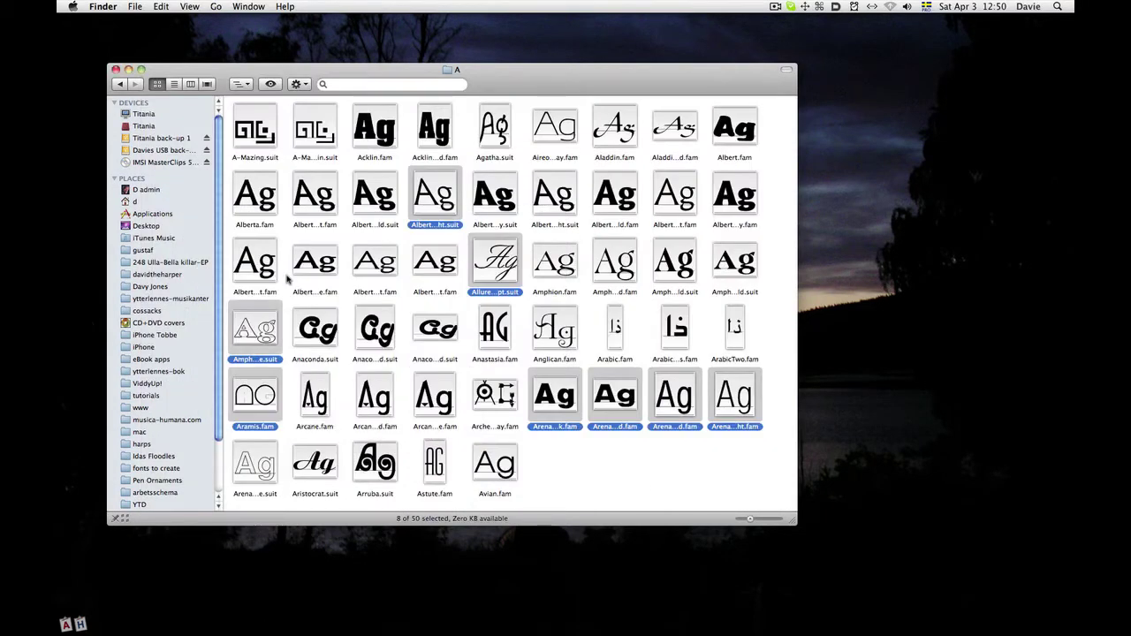
key("super+Up")
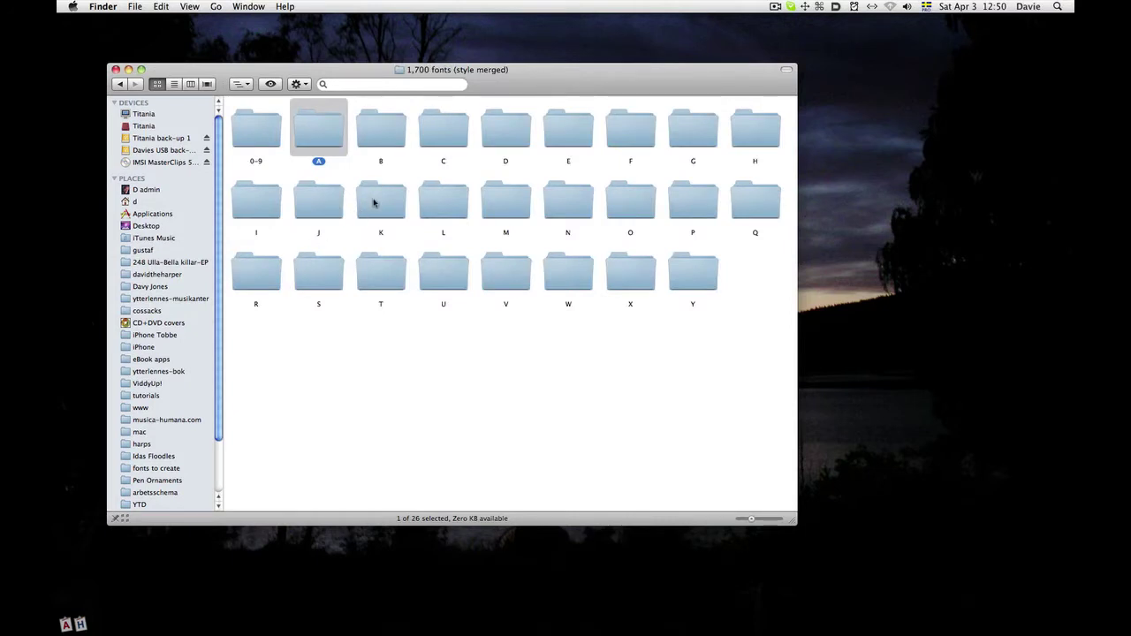
double_click(262, 267)
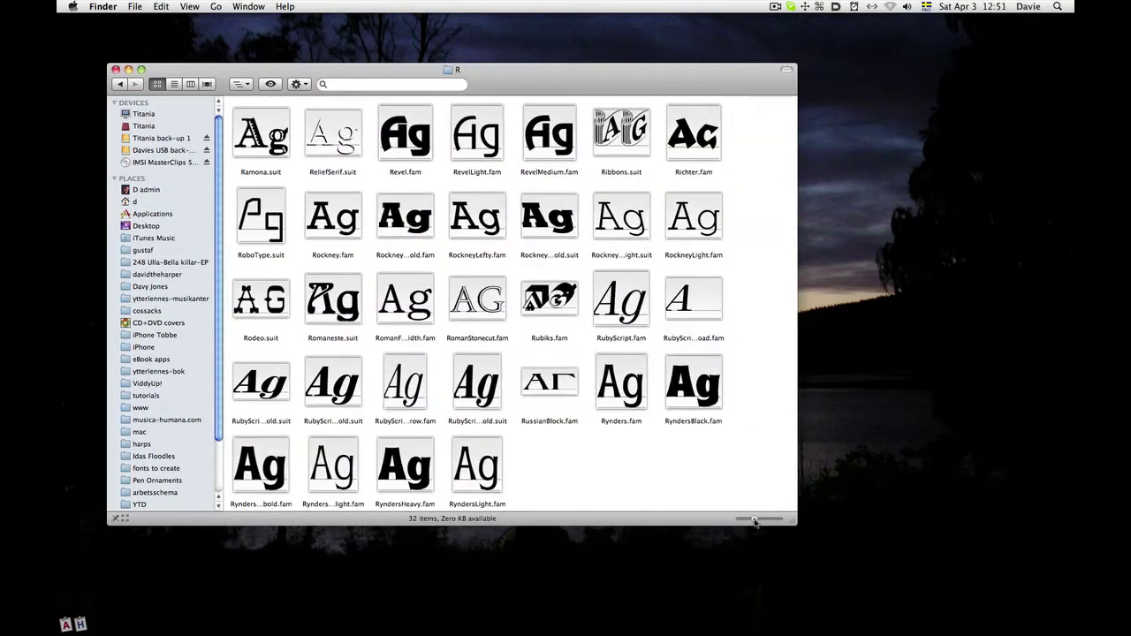
left_click(550, 305)
key("space")
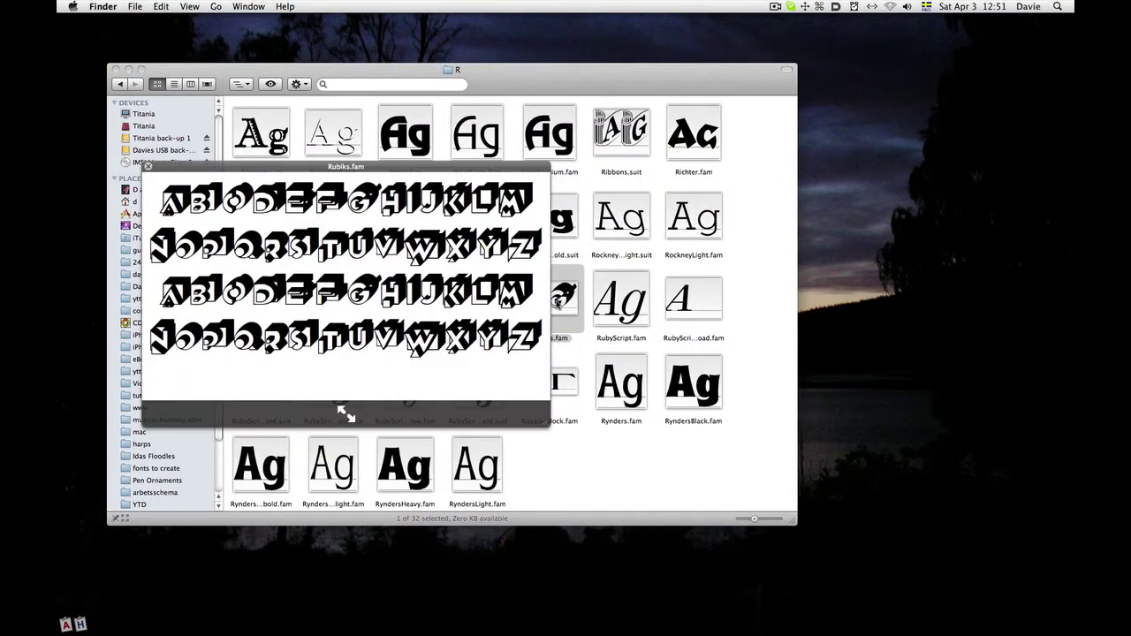
key("space")
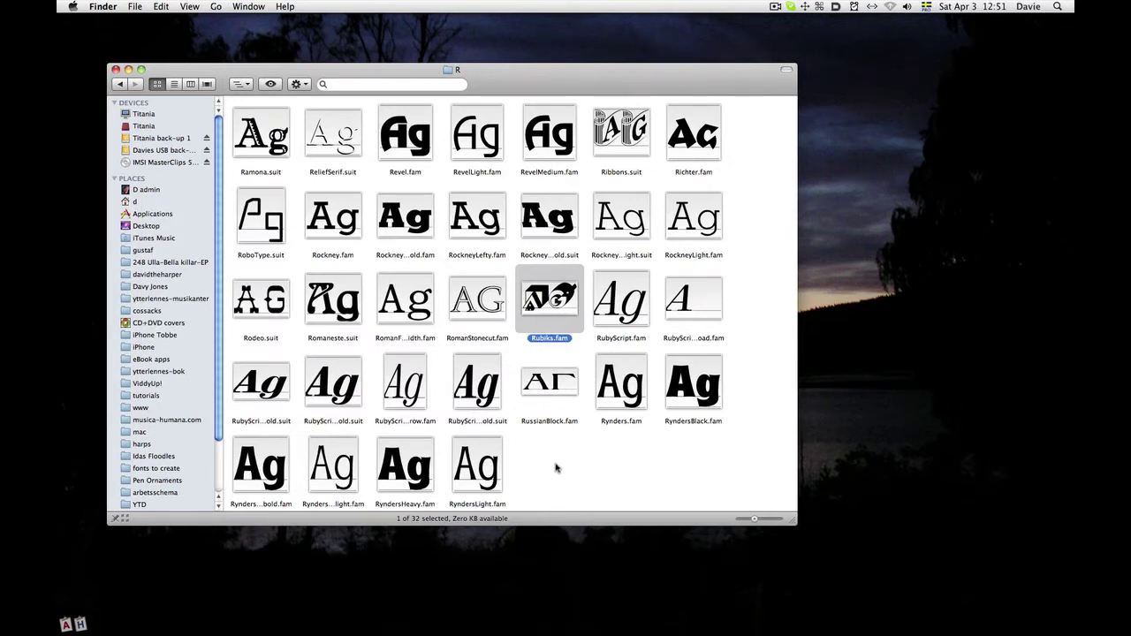
double_click(613, 398)
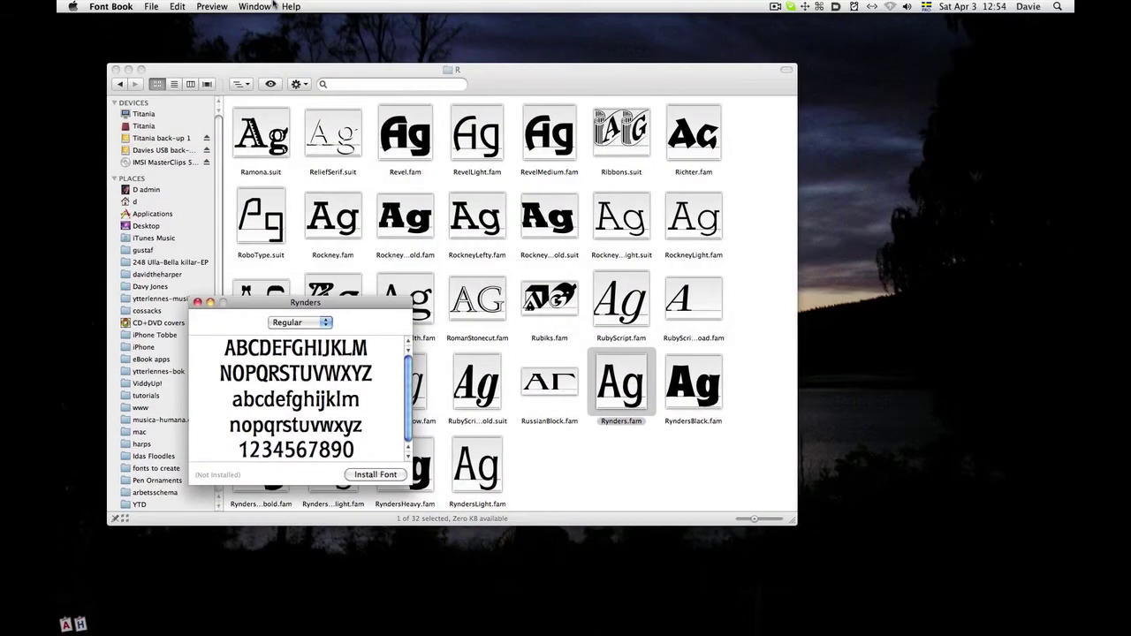
In the Font Book library, preview Hobo Std, Hiragino Mincho ProN and Helsinki Special, then close it.
left_click(273, 4)
left_click(286, 54)
left_click(208, 495)
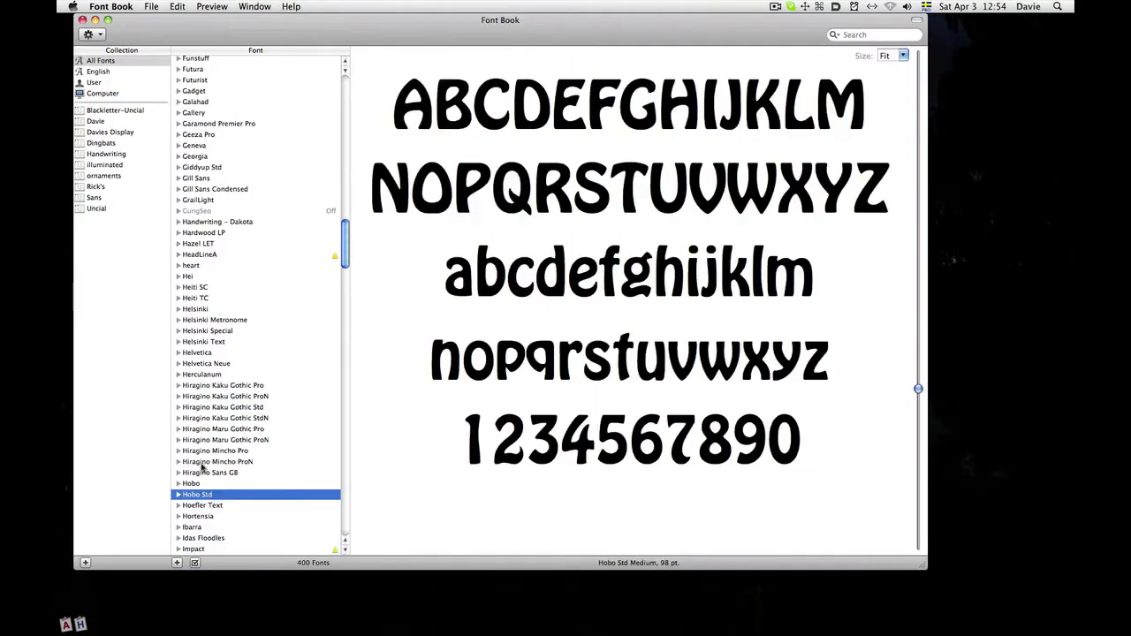
left_click(203, 462)
left_click(199, 332)
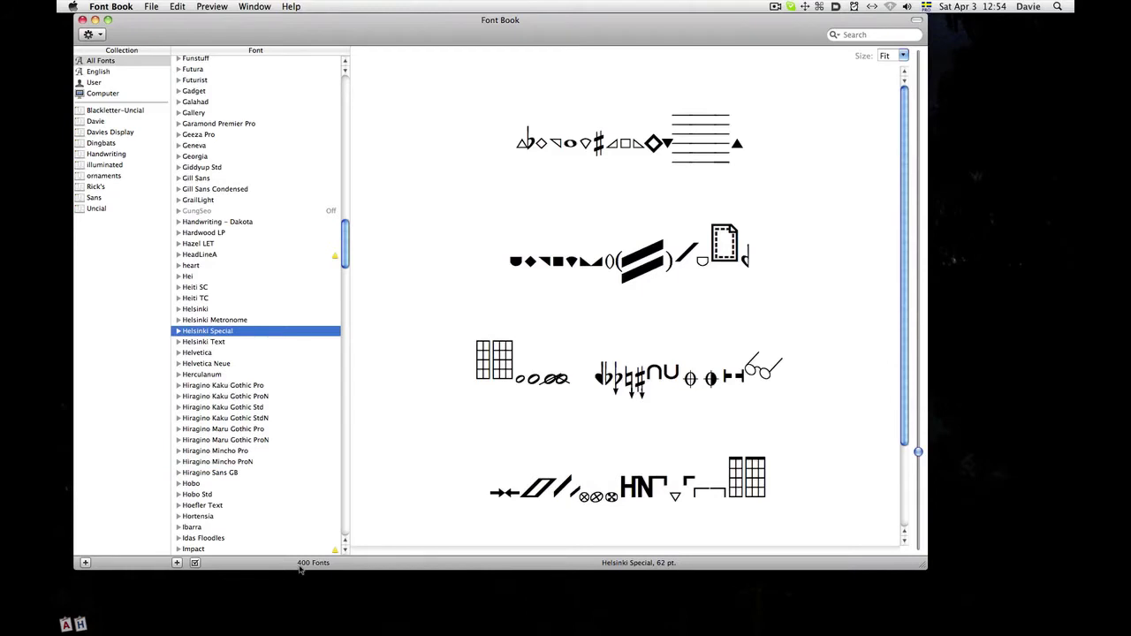
left_click(82, 19)
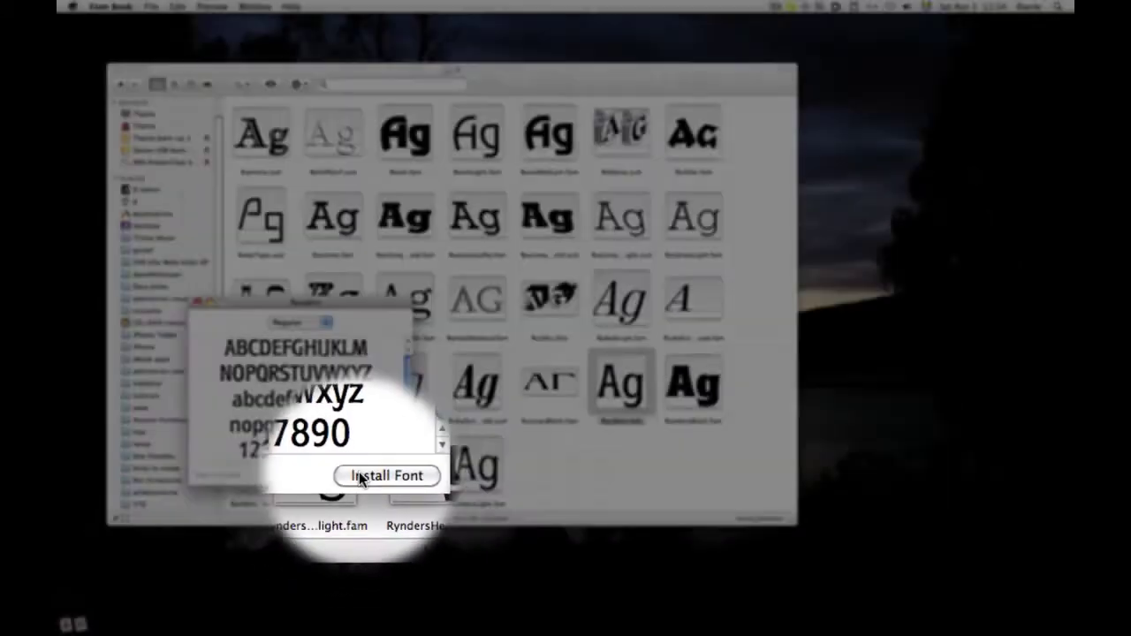
Install the Rynders font and set its preview size to Fit.
left_click(358, 477)
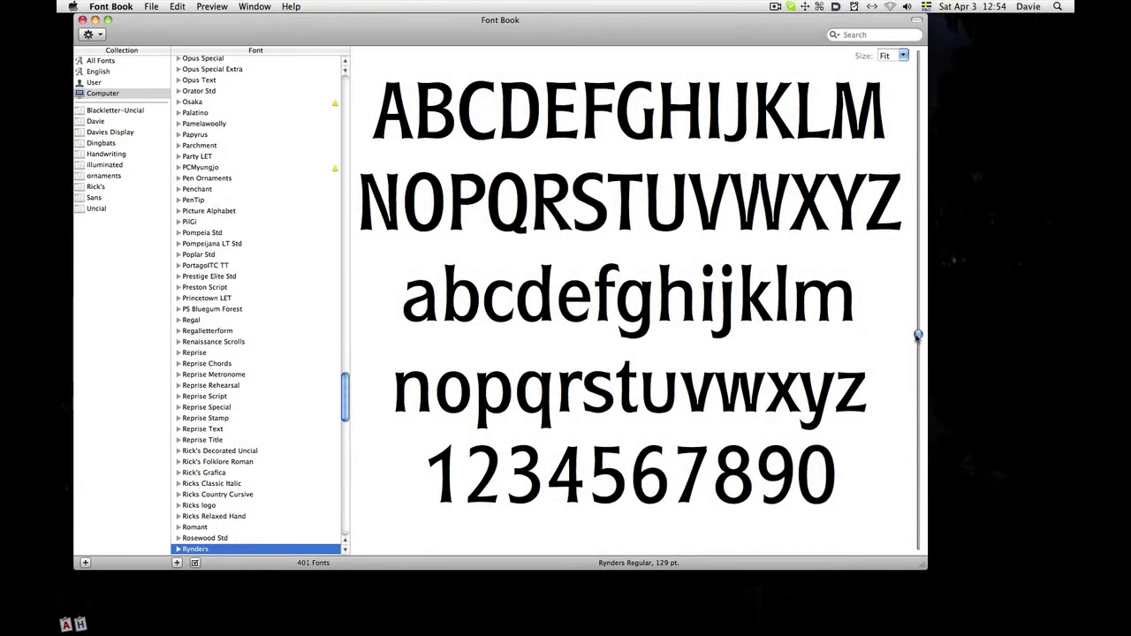
left_click_drag(918, 335, 911, 374)
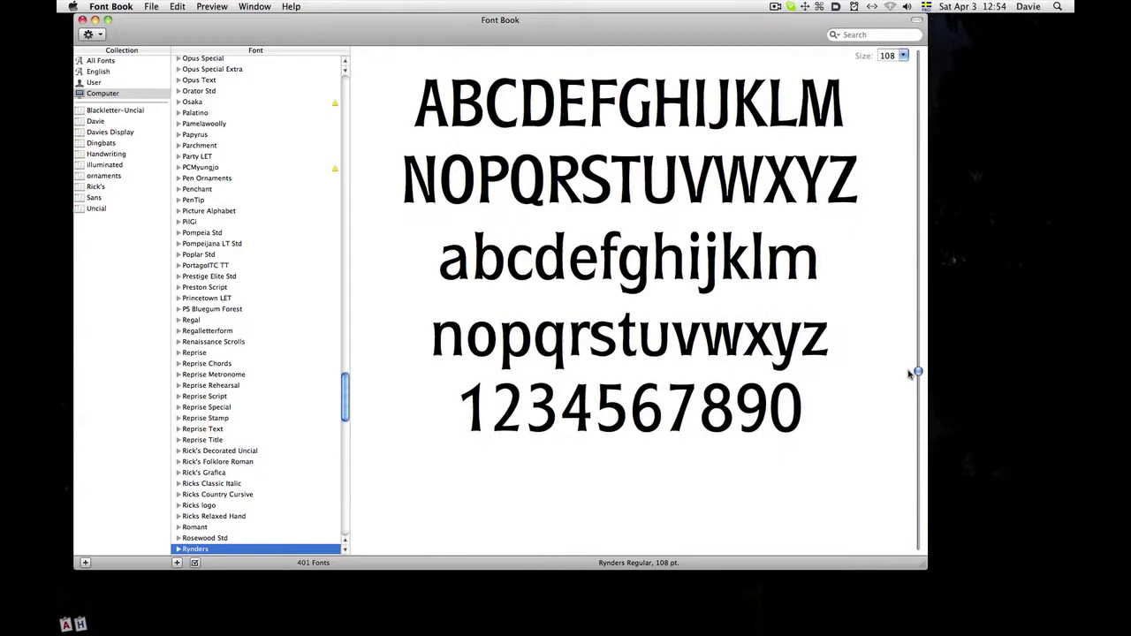
left_click(904, 56)
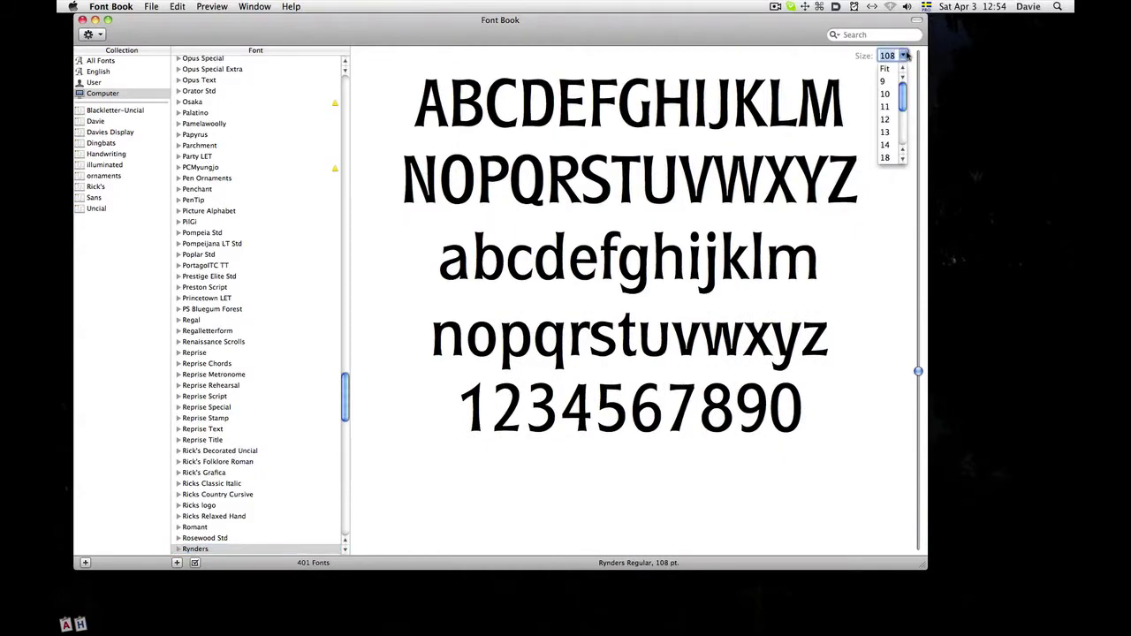
left_click(891, 68)
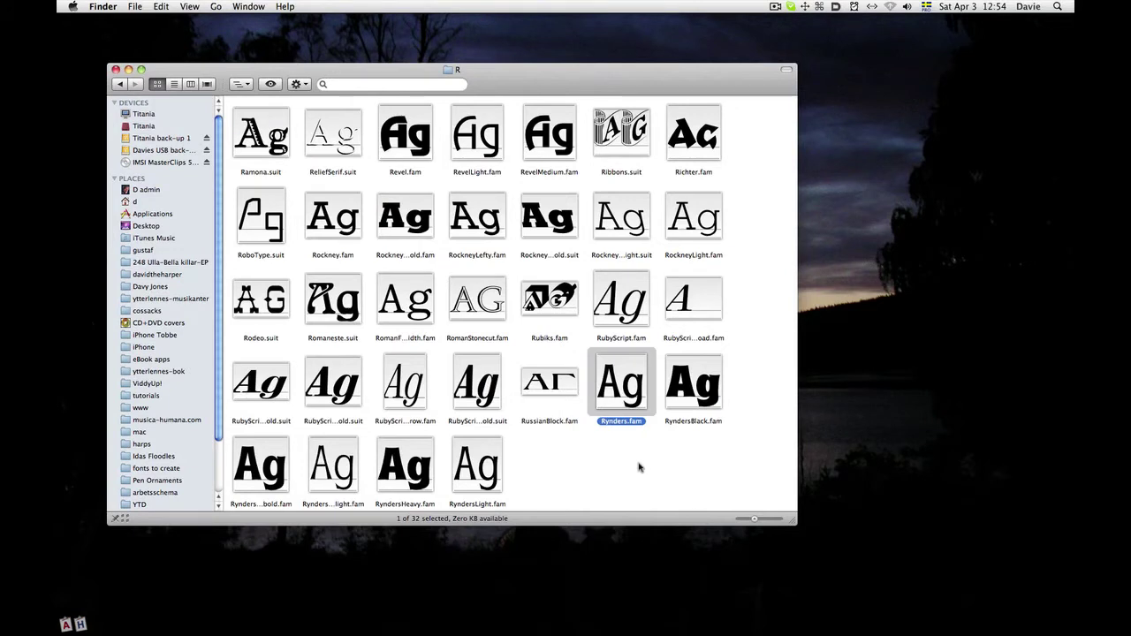
Go up to the MasterClips disc and open 3,000 EPS clip art images > Borders.
key("super+Up")
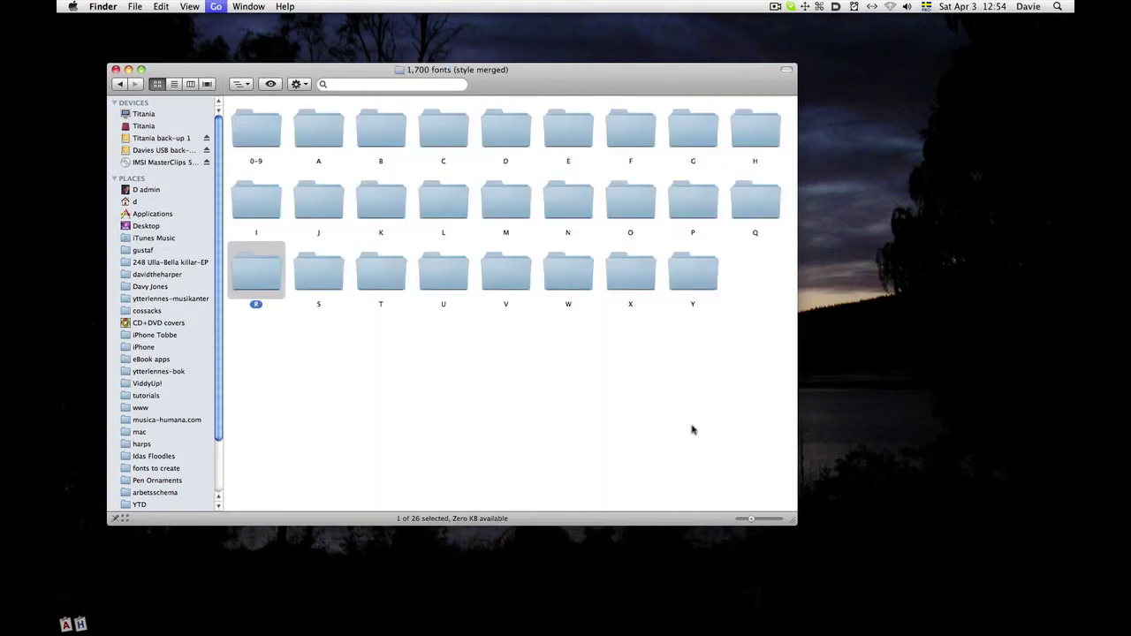
key("super+Up")
key("super+Up")
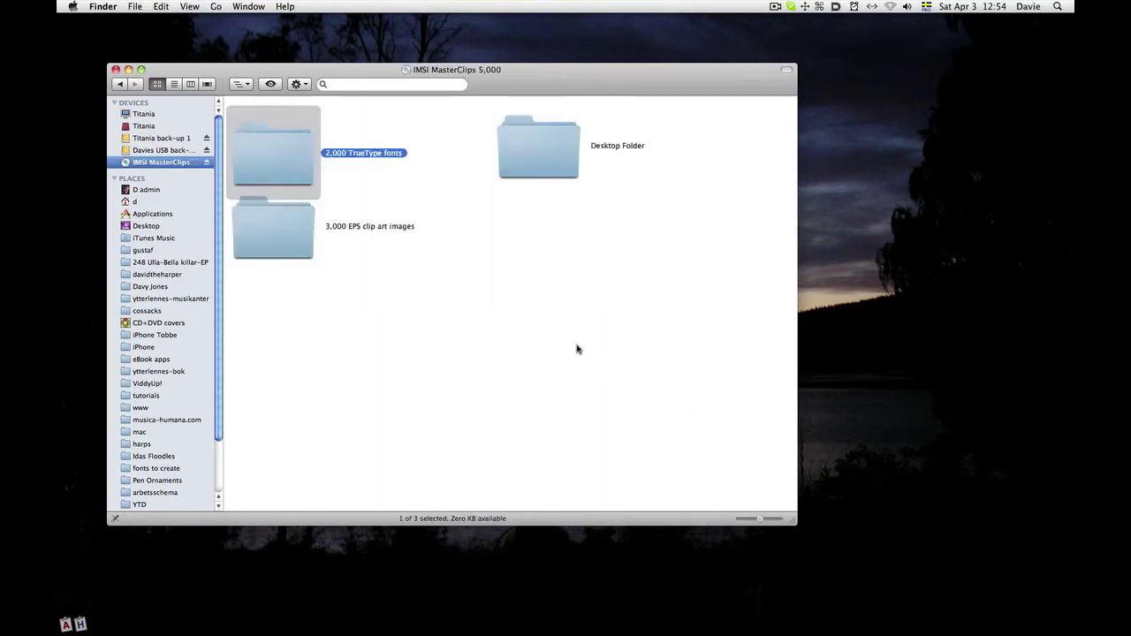
double_click(305, 231)
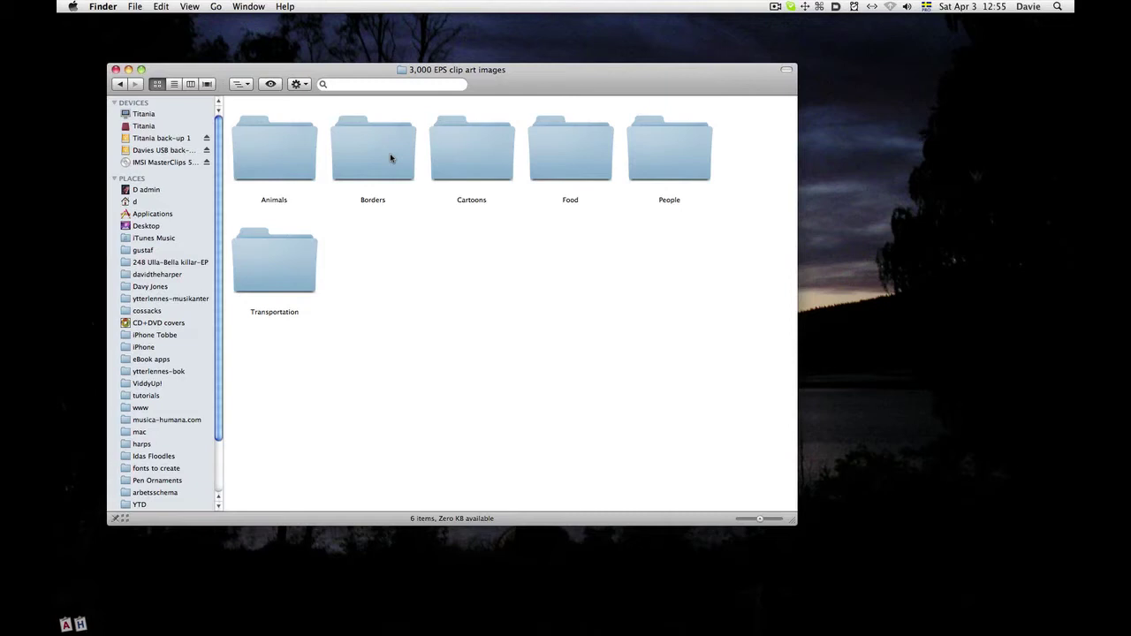
double_click(389, 157)
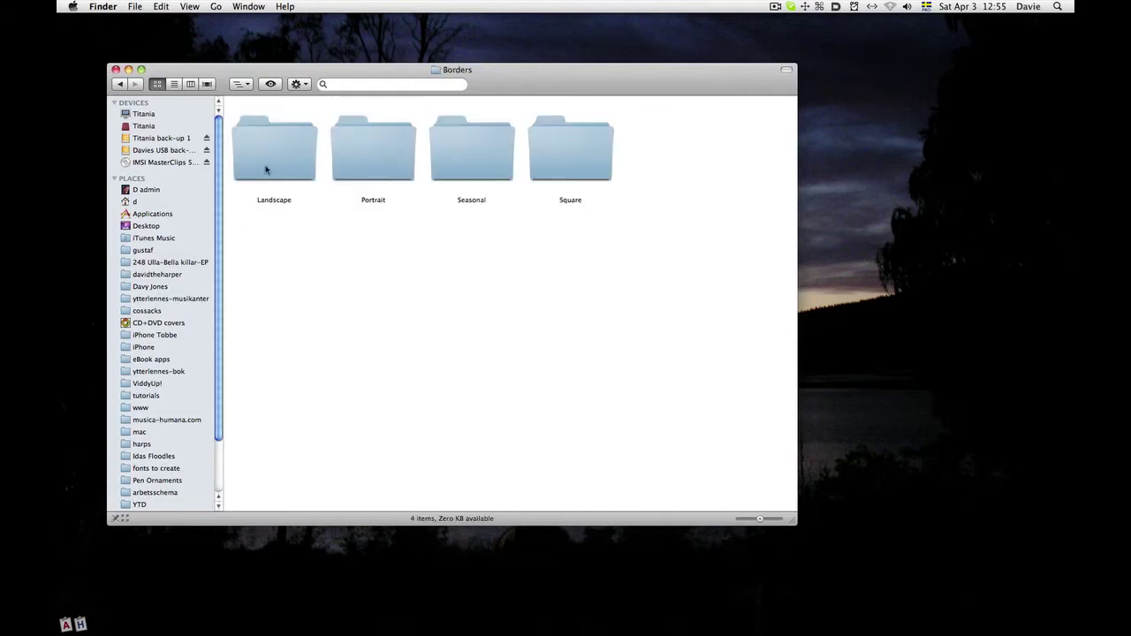
Look into the Seasonal and Square borders, then open Landscape and show its view options.
double_click(493, 159)
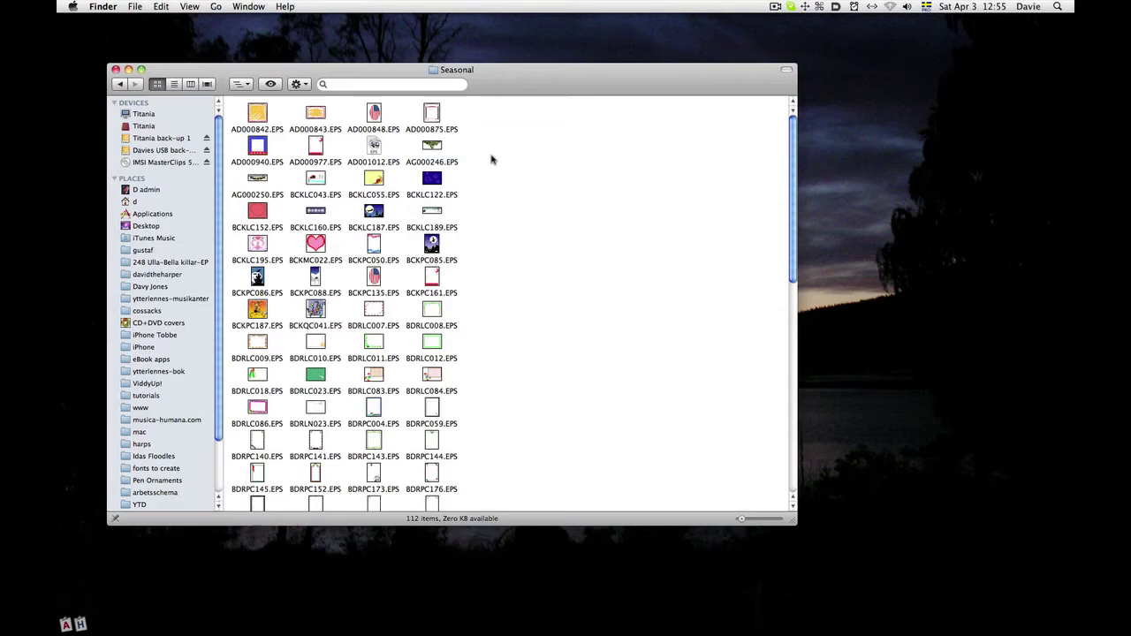
key("super+Up")
double_click(568, 157)
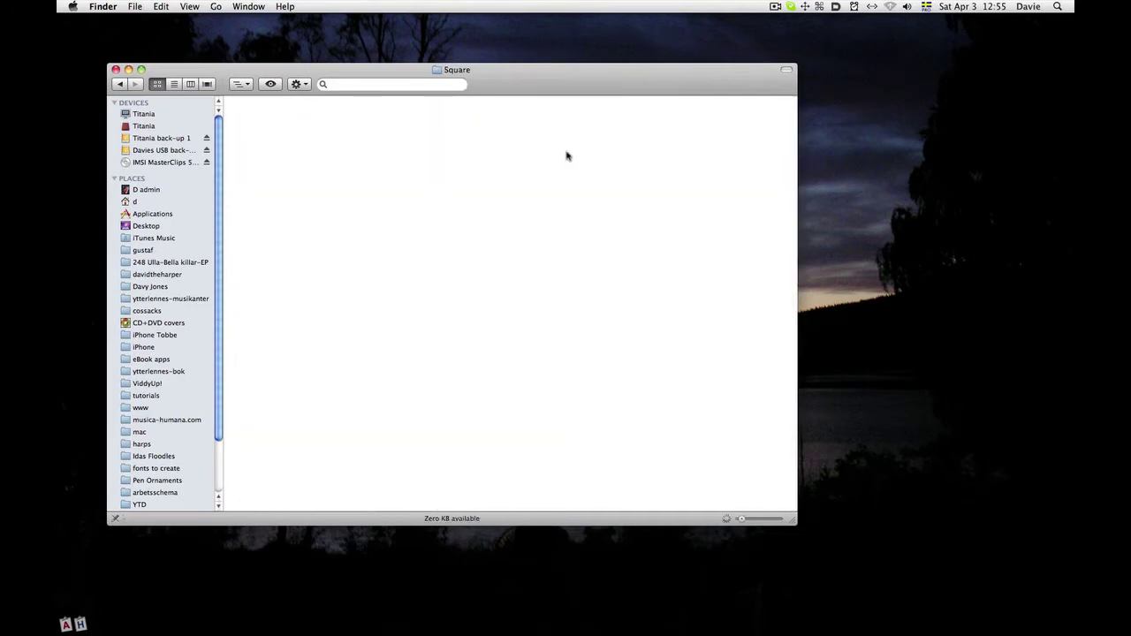
key("super+Up")
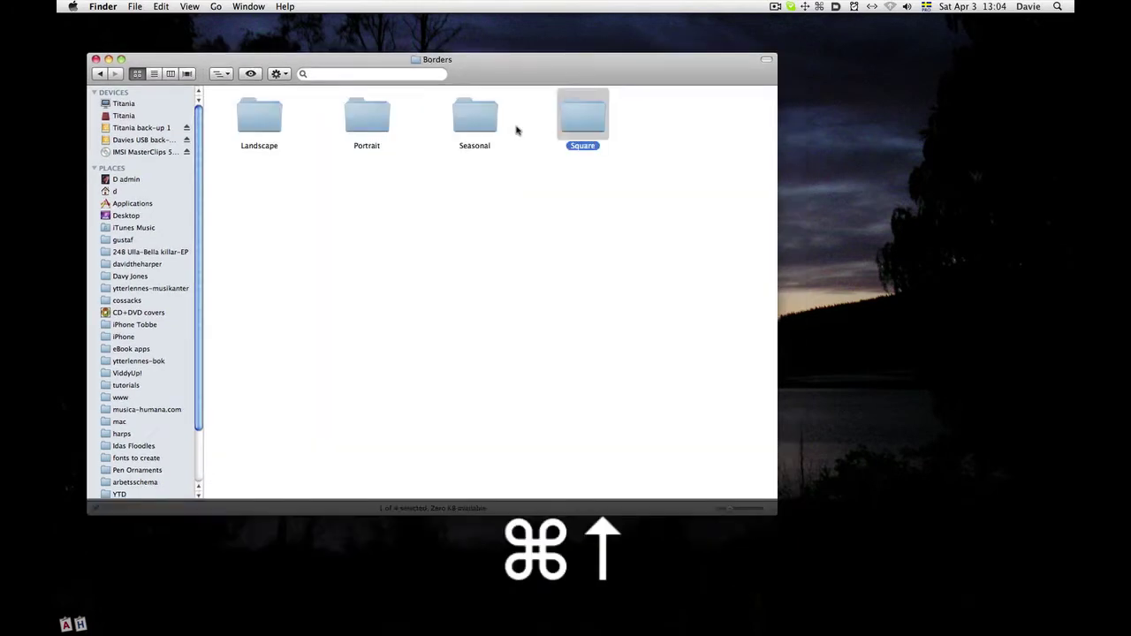
double_click(277, 121)
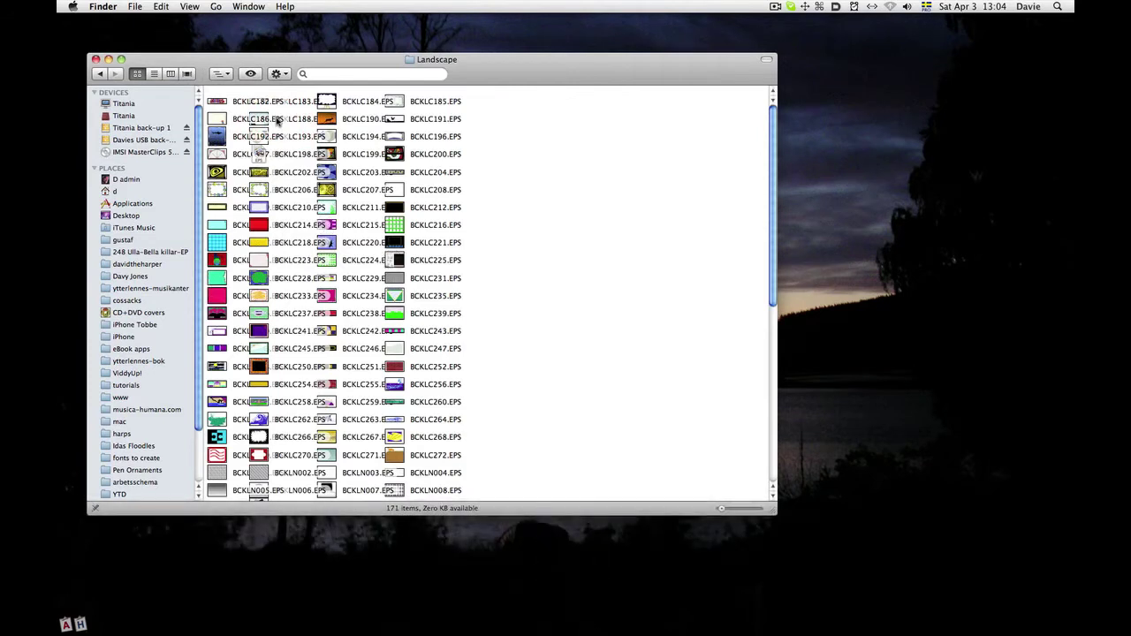
key("super")
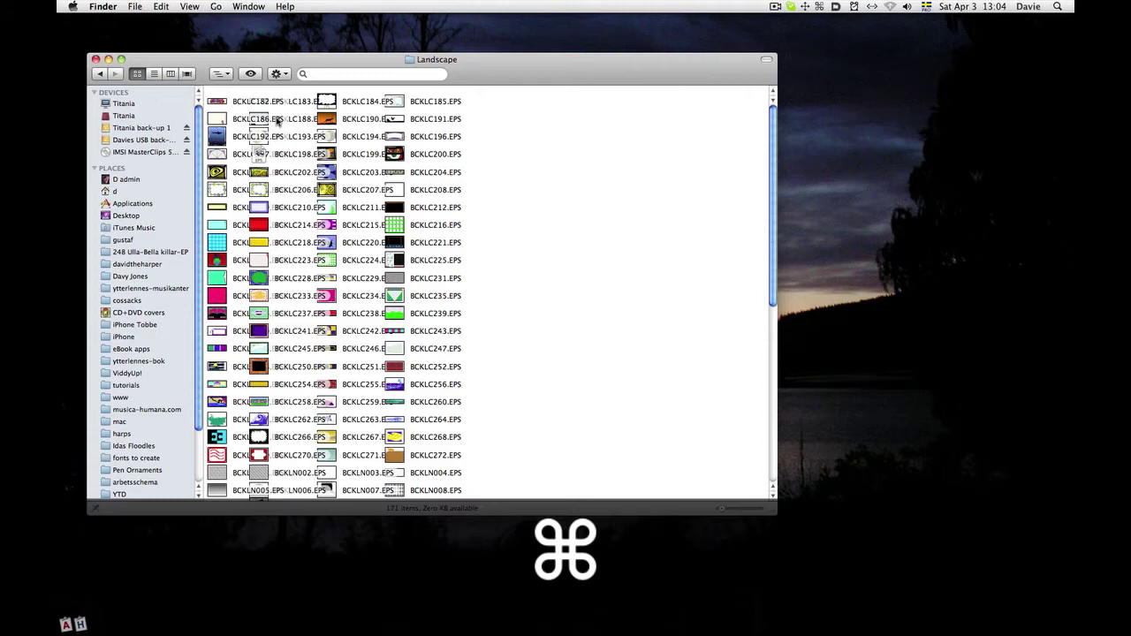
key("super+j")
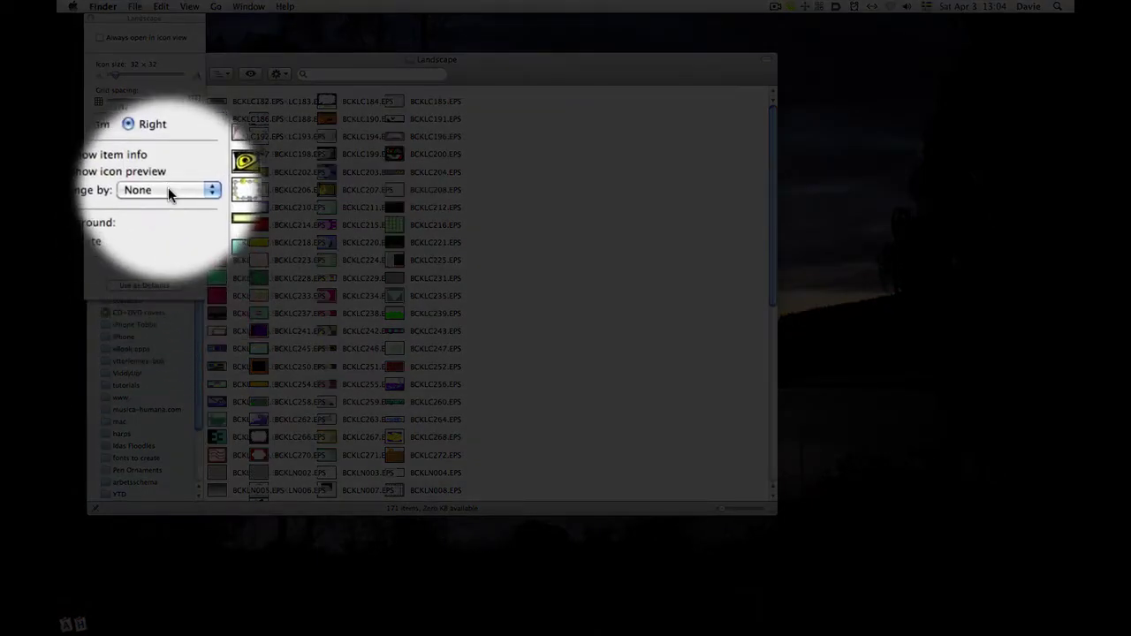
Arrange the Landscape icons by name at 40×40 with tighter grid spacing.
left_click(168, 191)
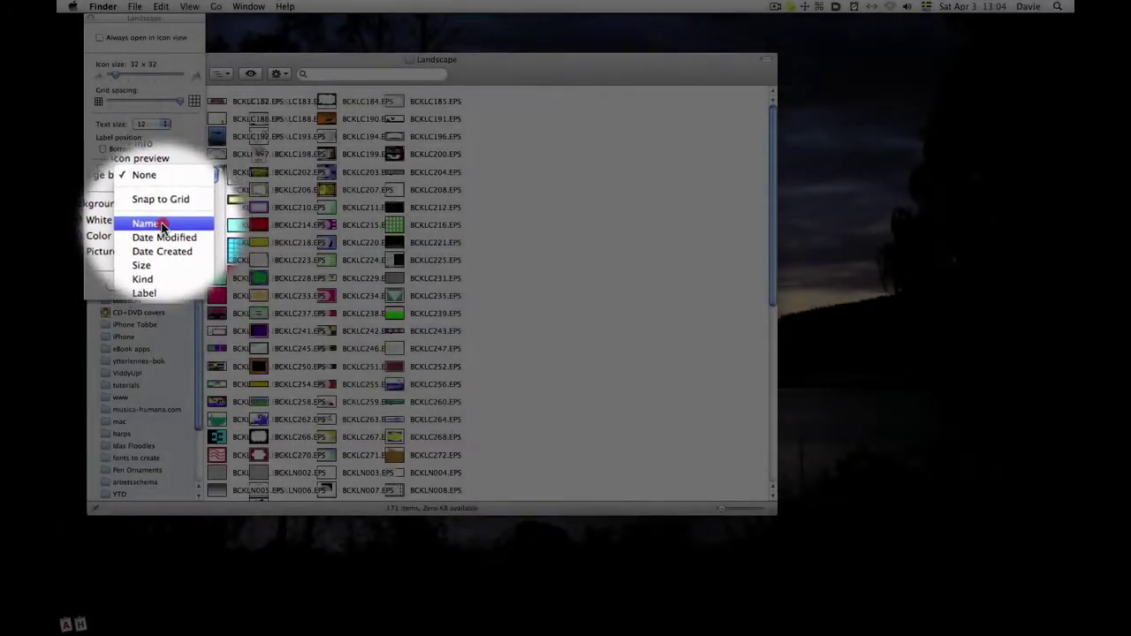
left_click(162, 226)
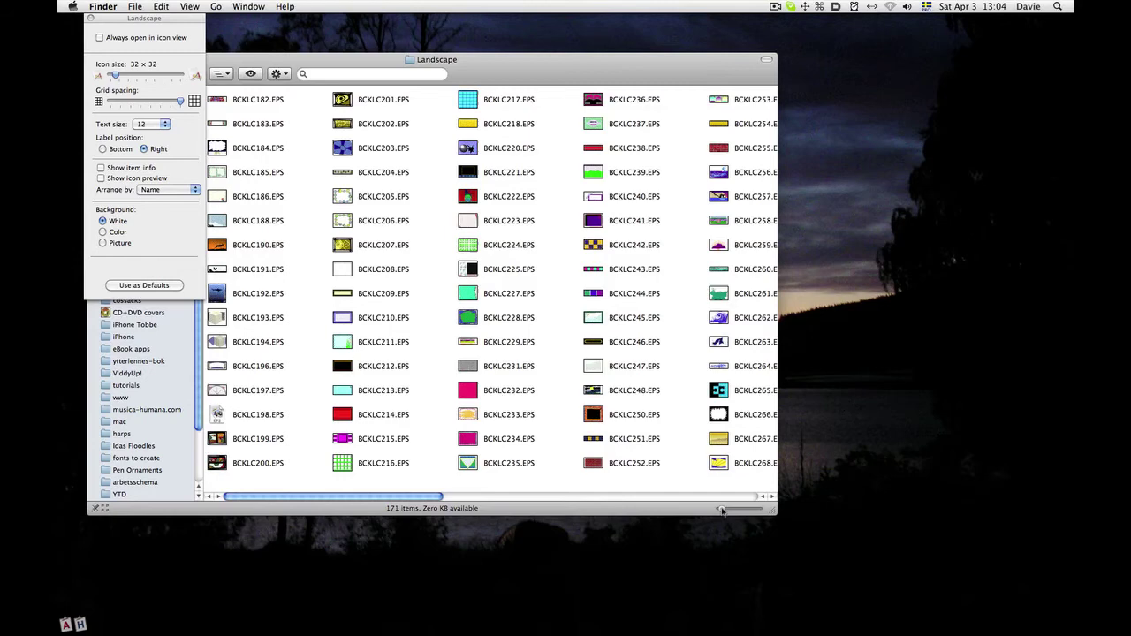
left_click_drag(723, 511, 721, 511)
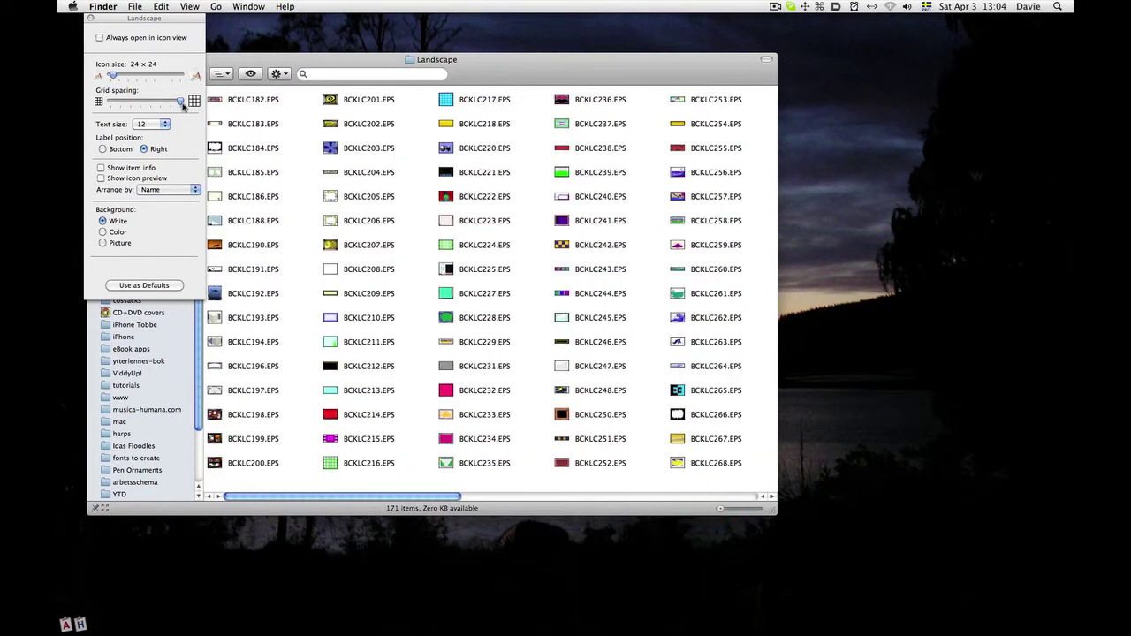
left_click_drag(183, 104, 133, 104)
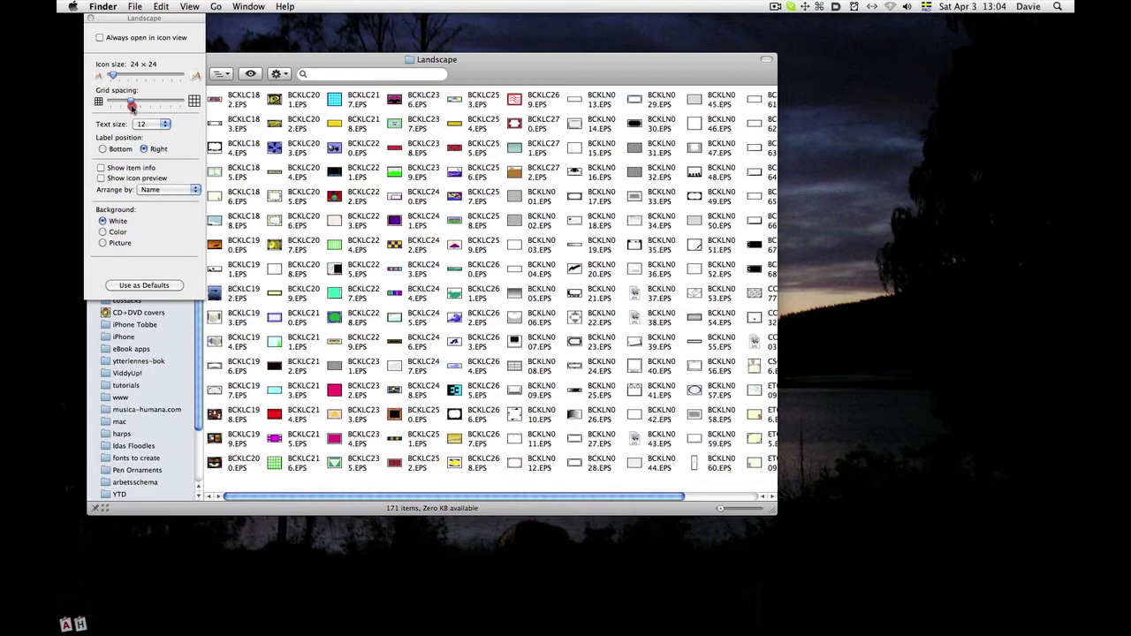
left_click_drag(131, 105, 119, 76)
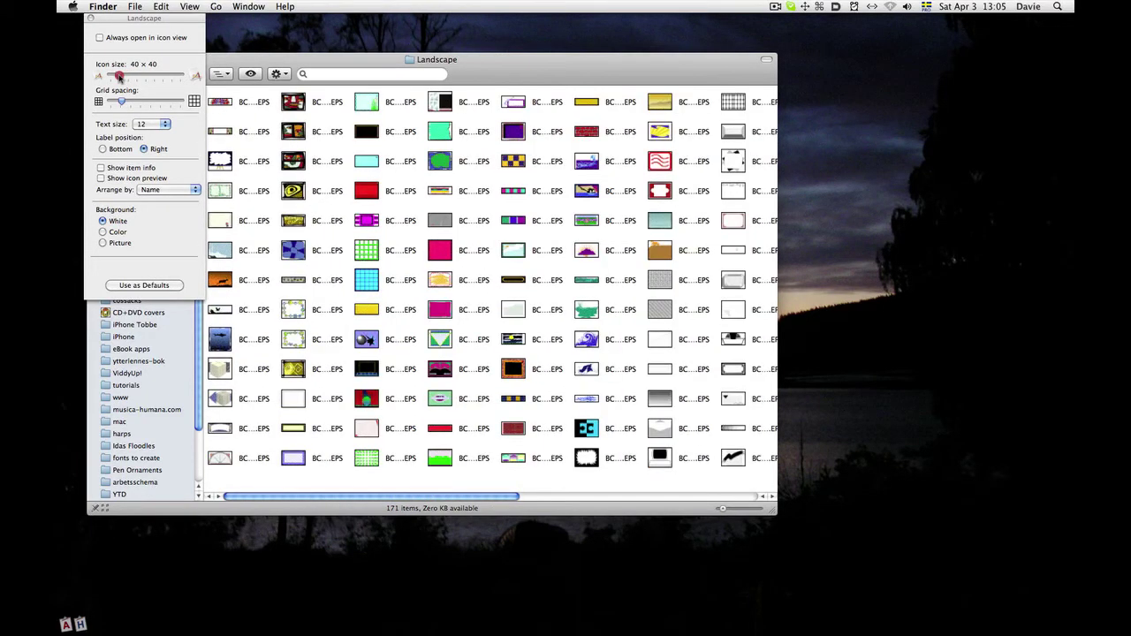
Set 10 pt labels below the icons, tighten the grid spacing, and enlarge the window.
left_click(146, 124)
left_click(144, 106)
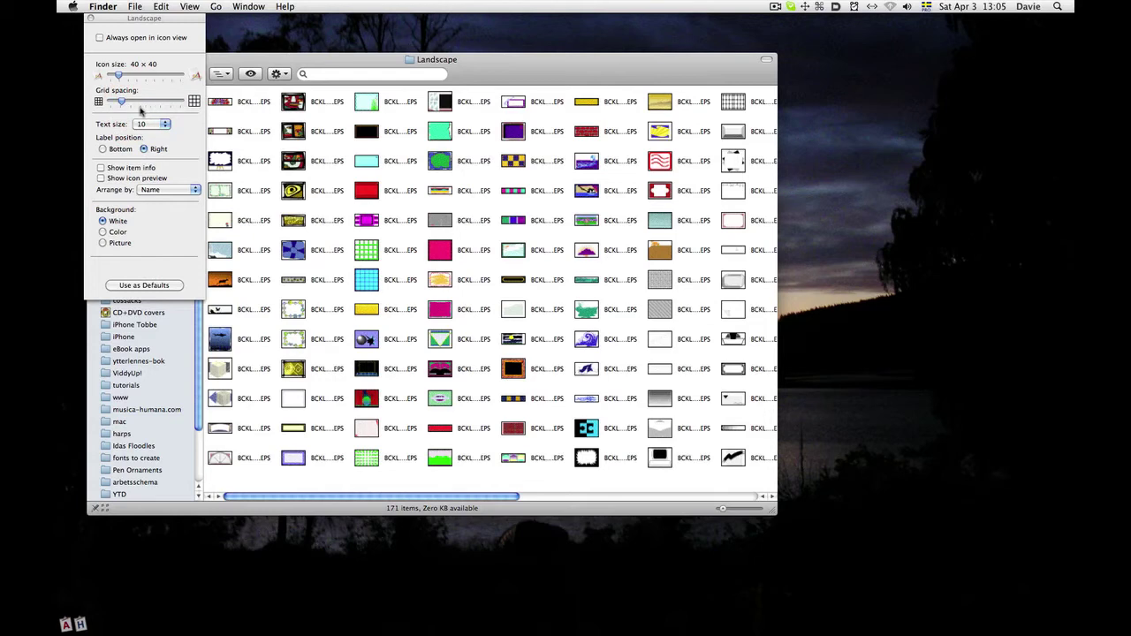
left_click_drag(121, 102, 108, 102)
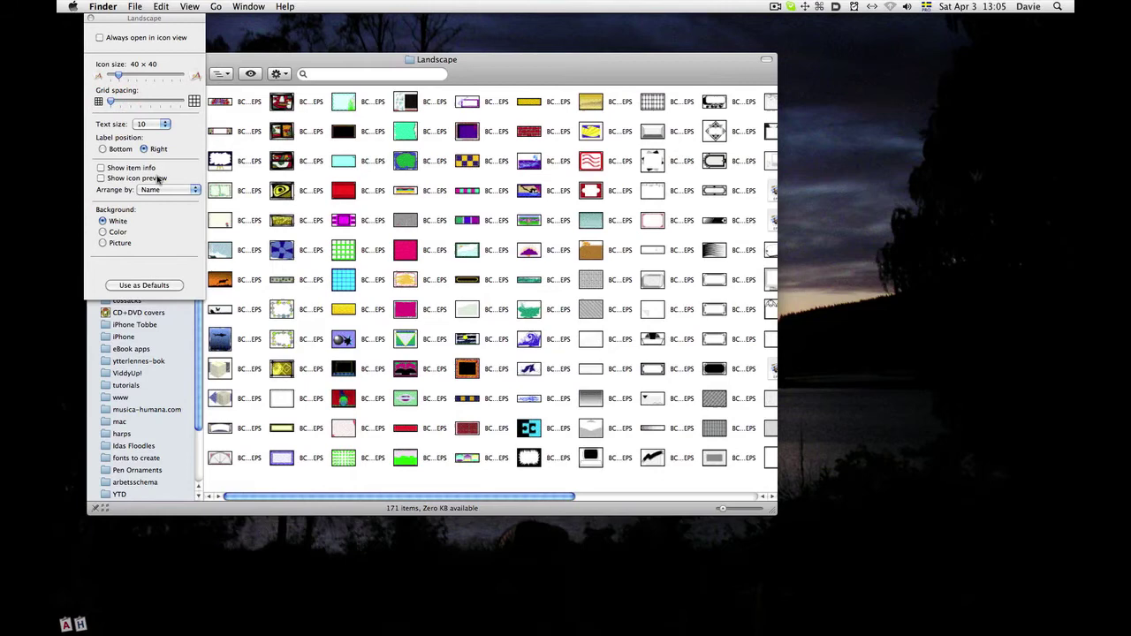
left_click(102, 148)
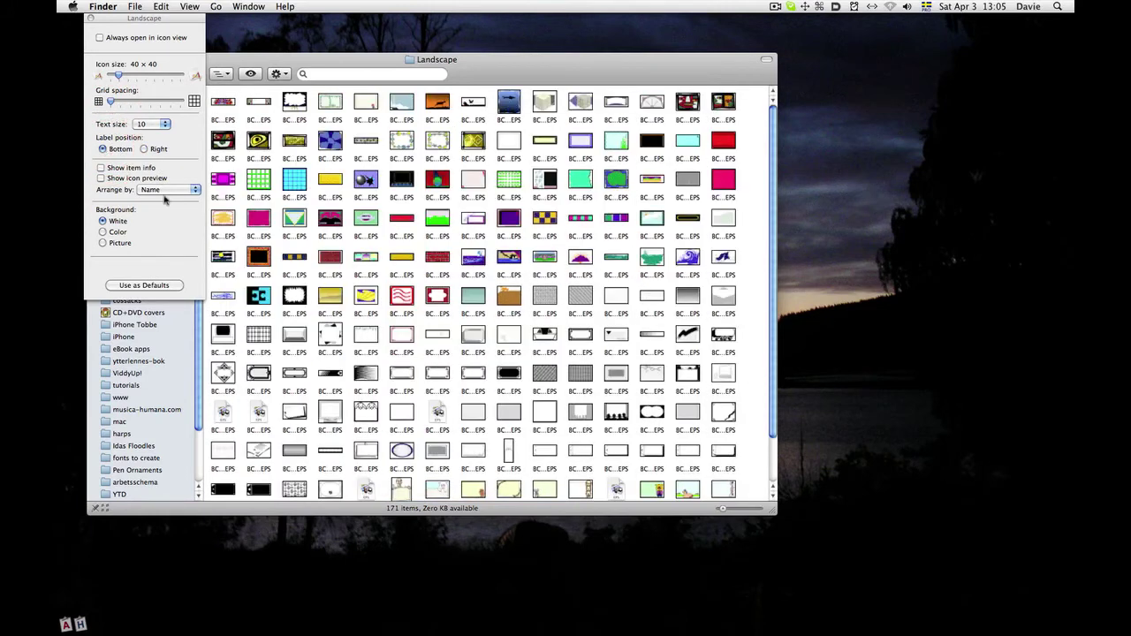
left_click_drag(776, 515, 826, 529)
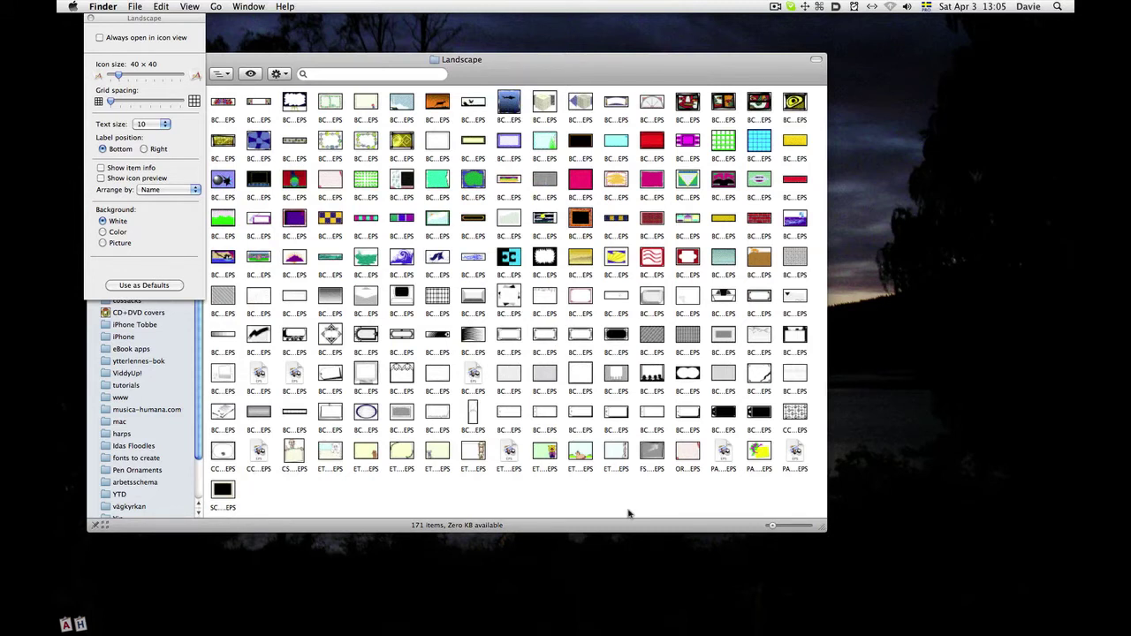
Close the view options and preview the BCKLC242.EPS border at full size.
left_click(90, 17)
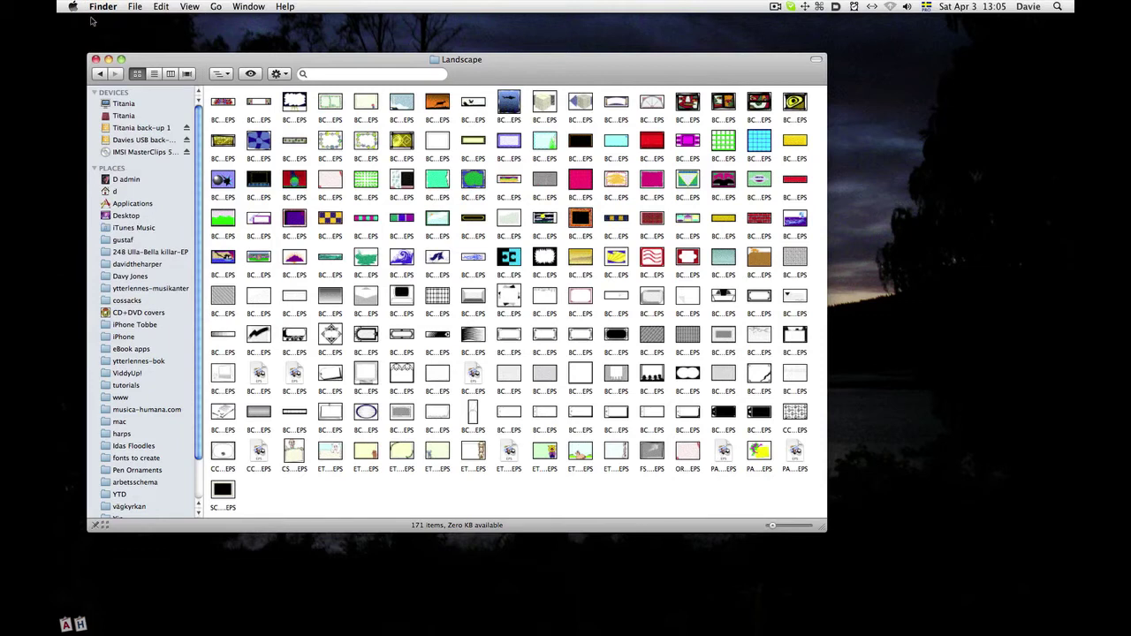
left_click(335, 223)
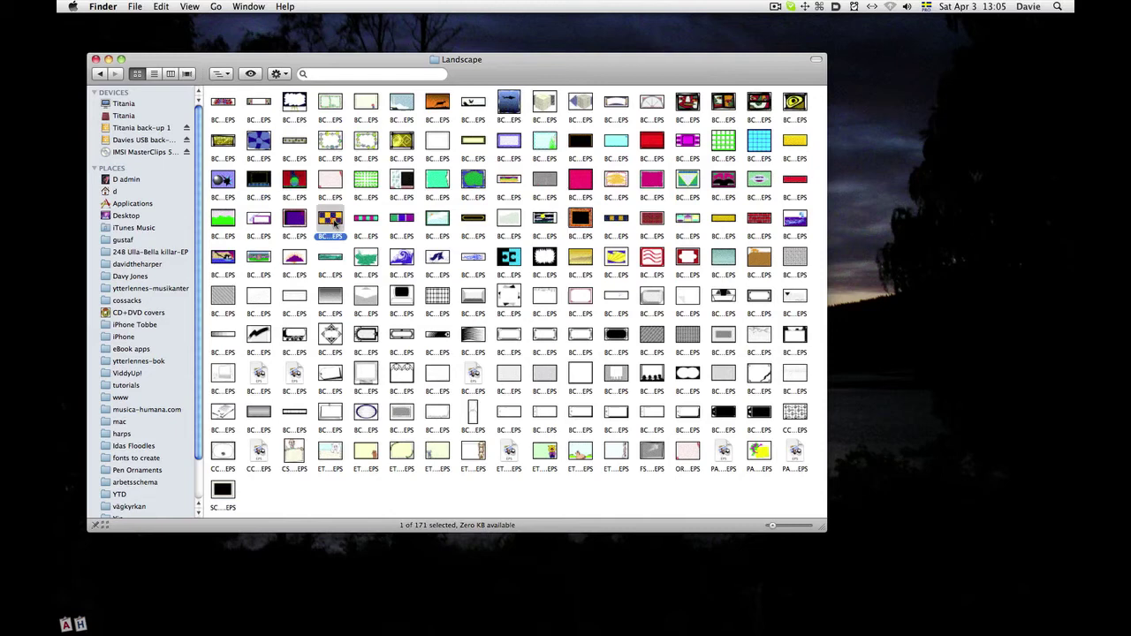
key("space")
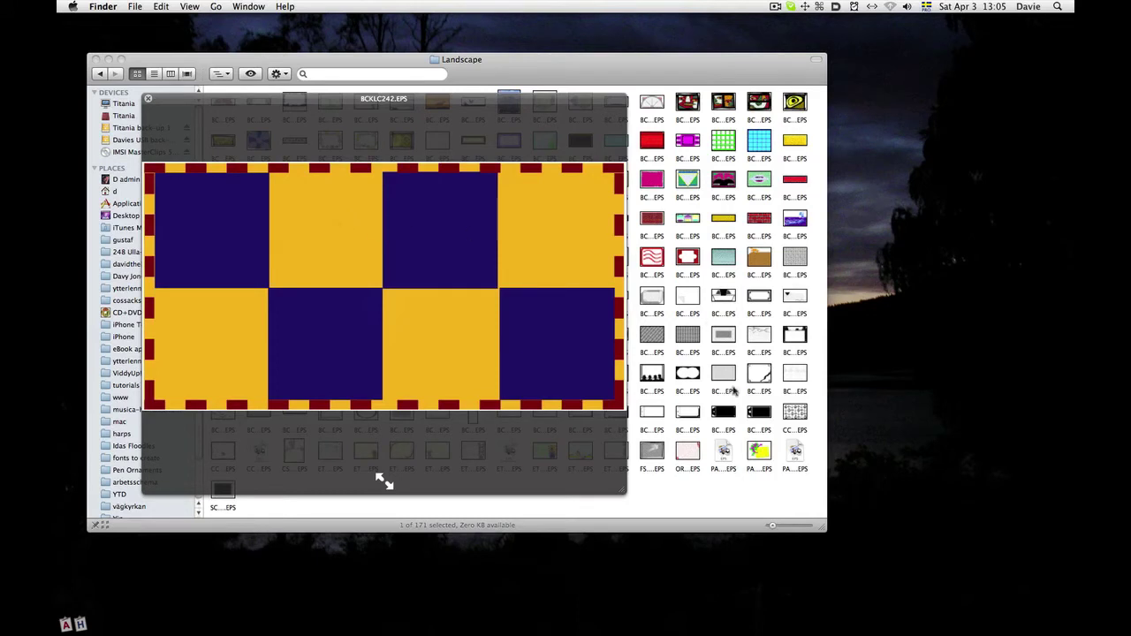
Step through PA000104.EPS and other borders, ending on the green oval BCKLC237.EPS.
left_click(754, 454)
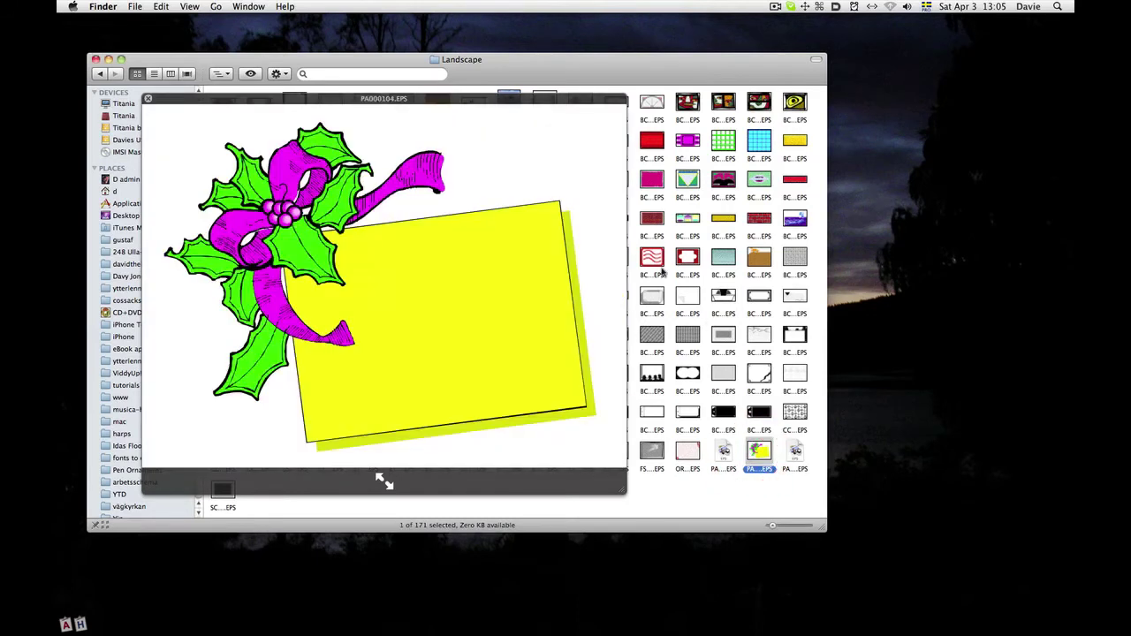
left_click(688, 256)
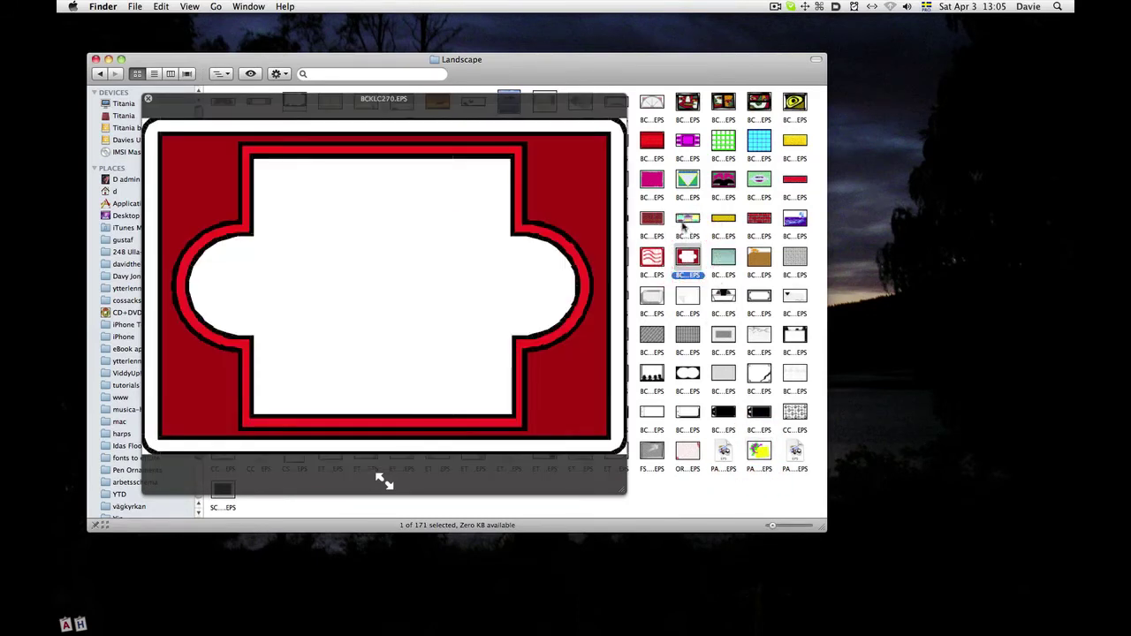
left_click(687, 221)
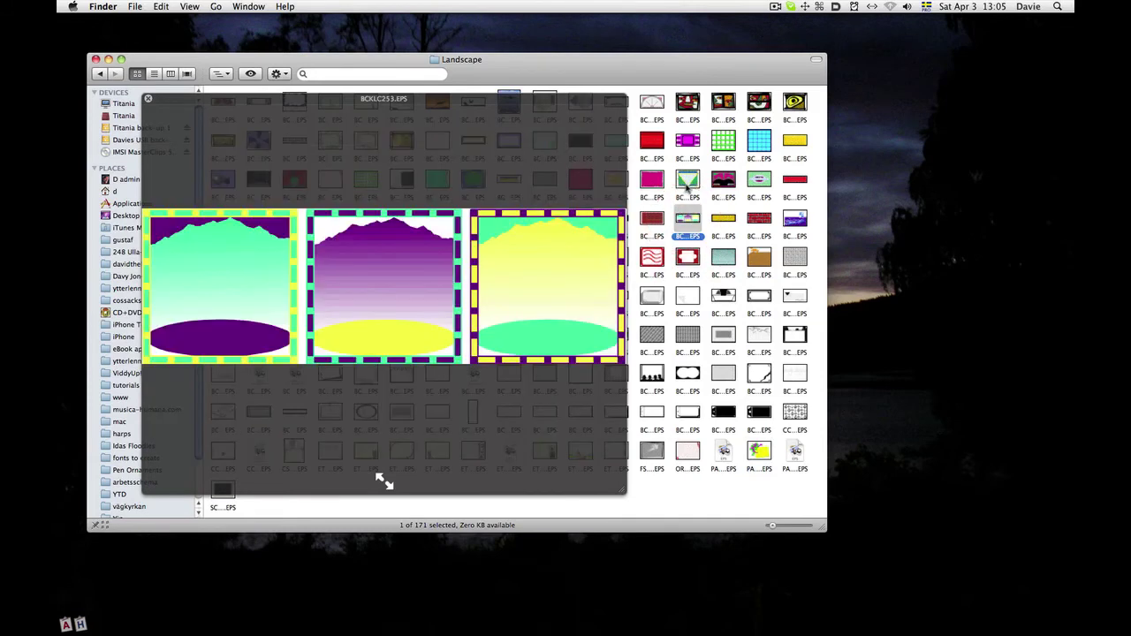
left_click(687, 182)
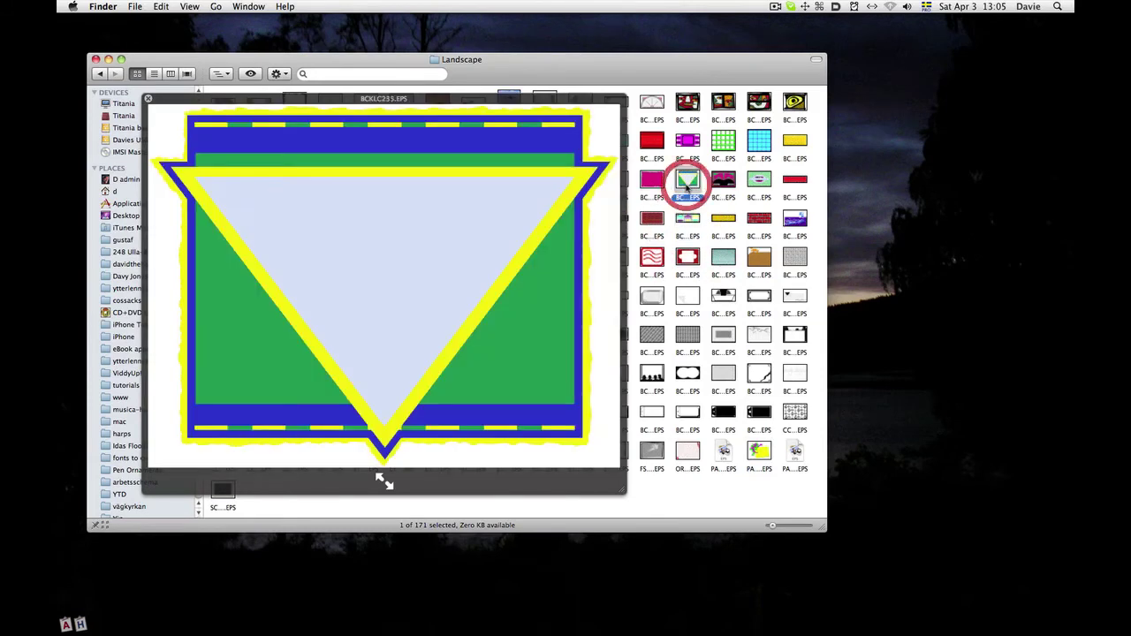
left_click(759, 183)
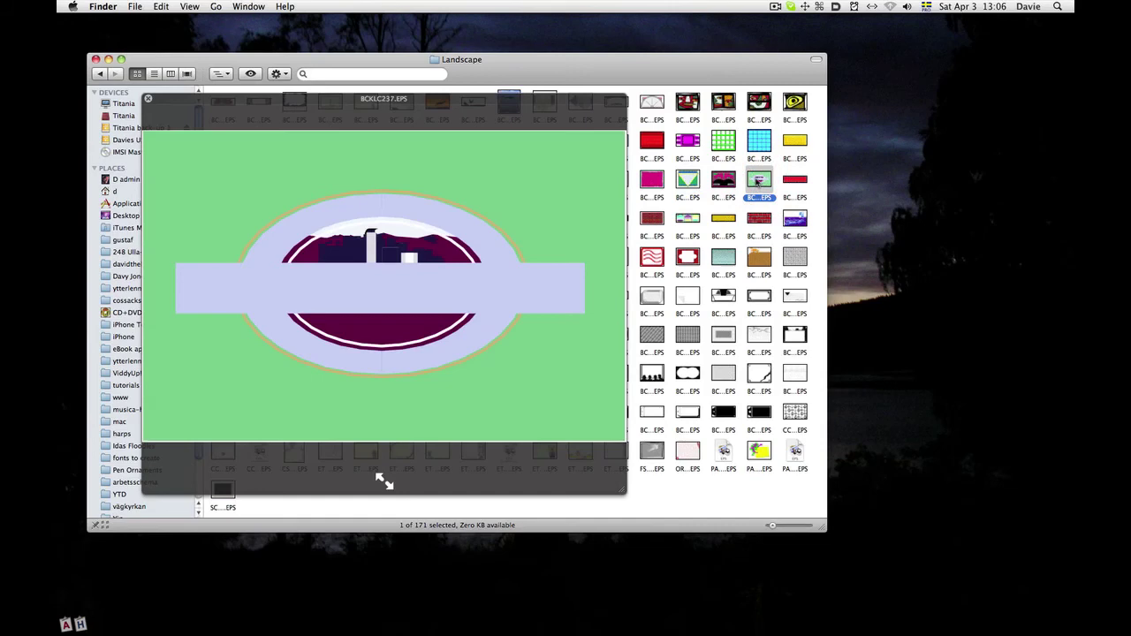
Select the bottom two rows of border files plus two more icons, 12 in all.
key("Down")
key("Down")
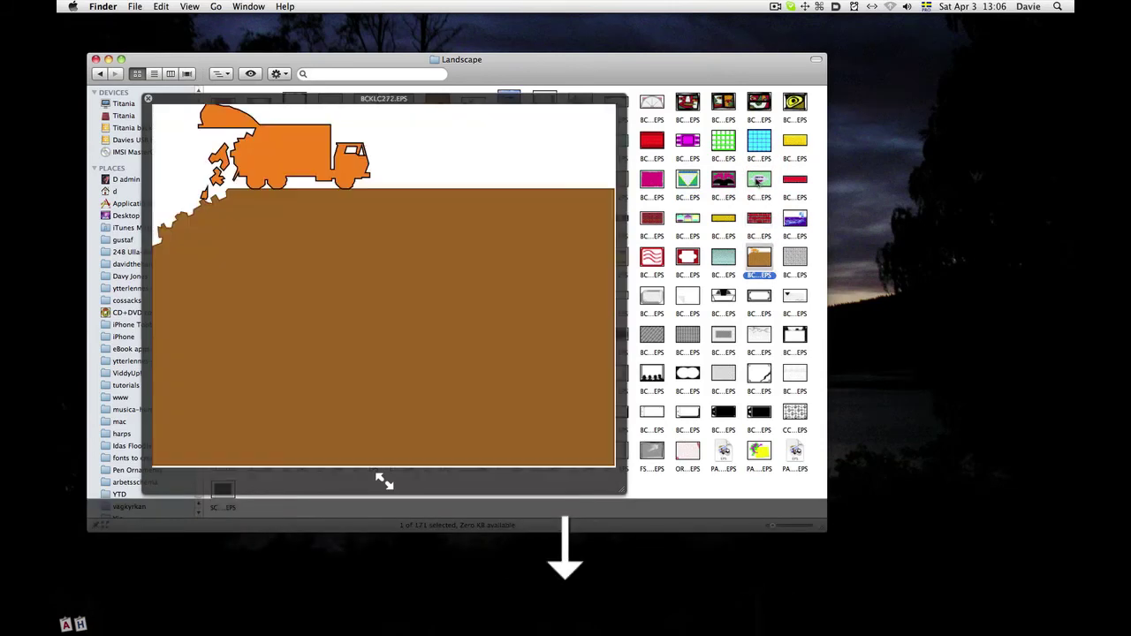
left_click_drag(805, 502, 635, 394)
left_click(681, 336, "shift")
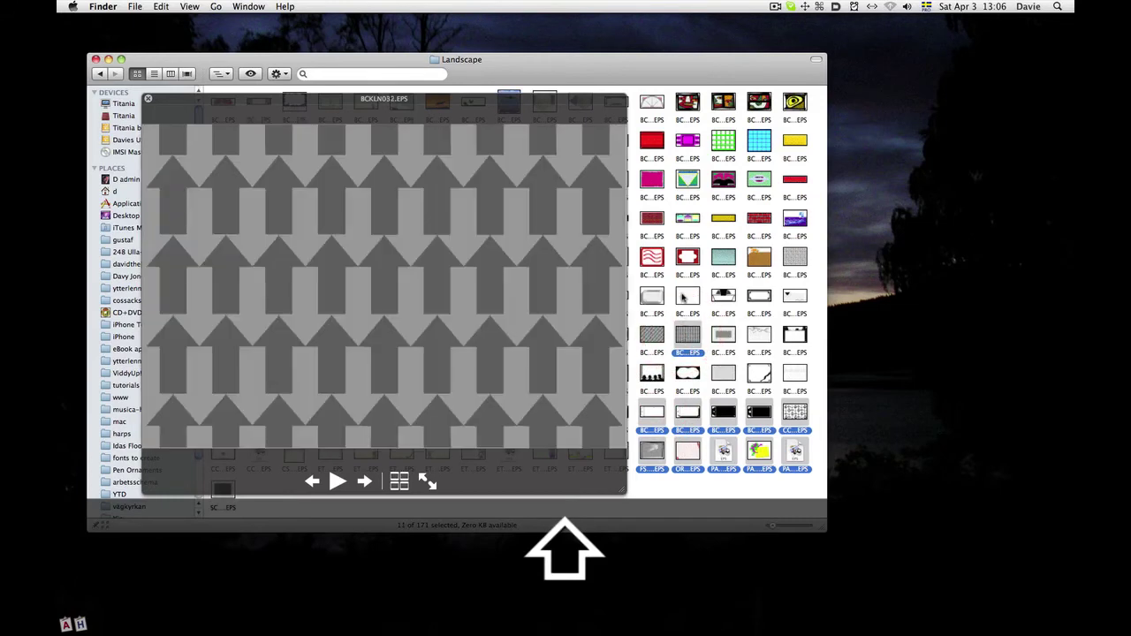
left_click(683, 297, "shift")
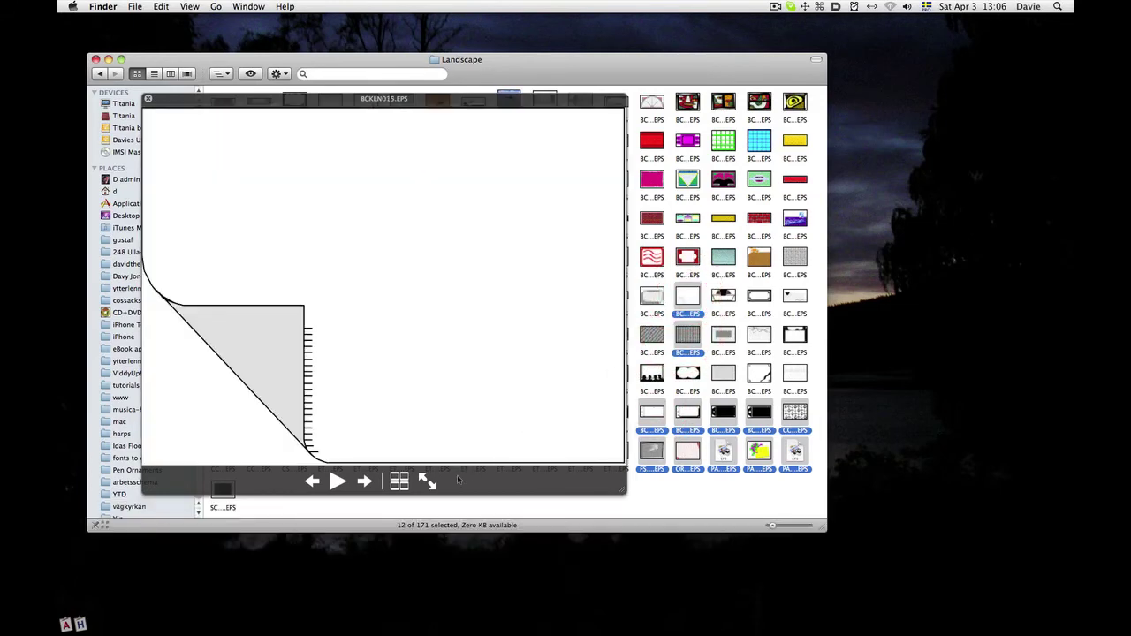
View the 12 files as an enlarged index sheet, then close the preview.
left_click(398, 483)
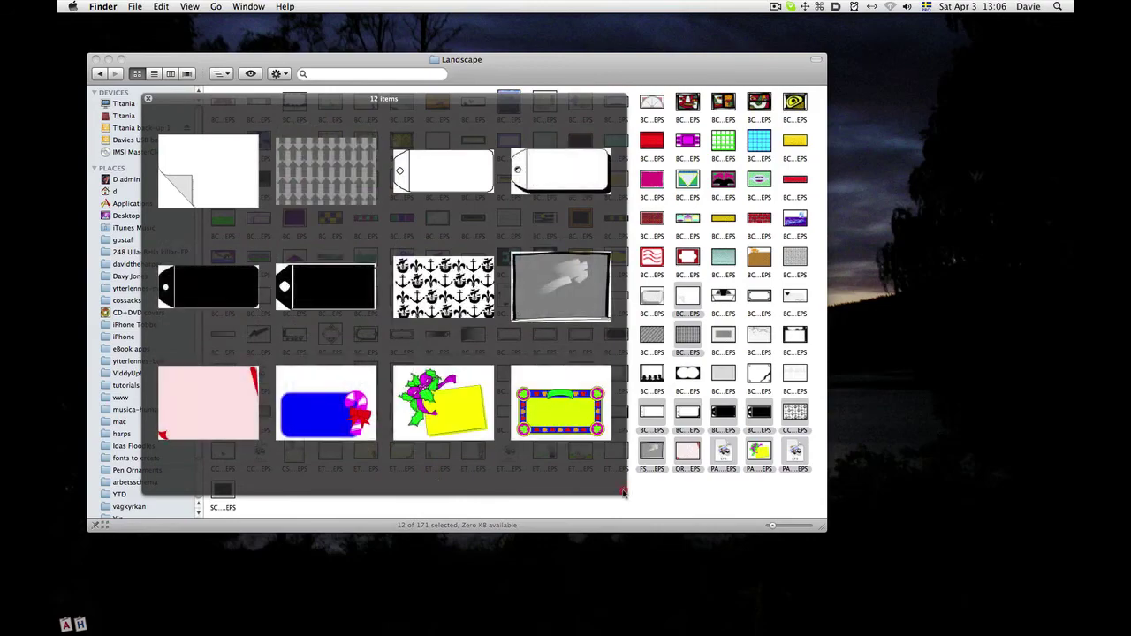
left_click_drag(624, 492, 409, 257)
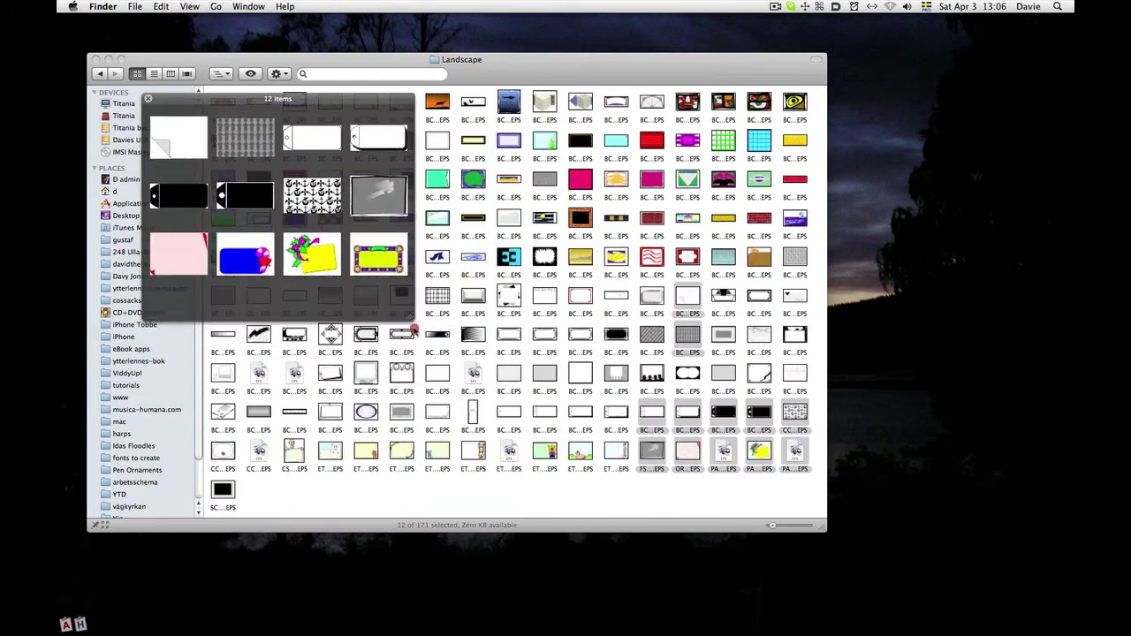
left_click_drag(413, 329, 553, 529)
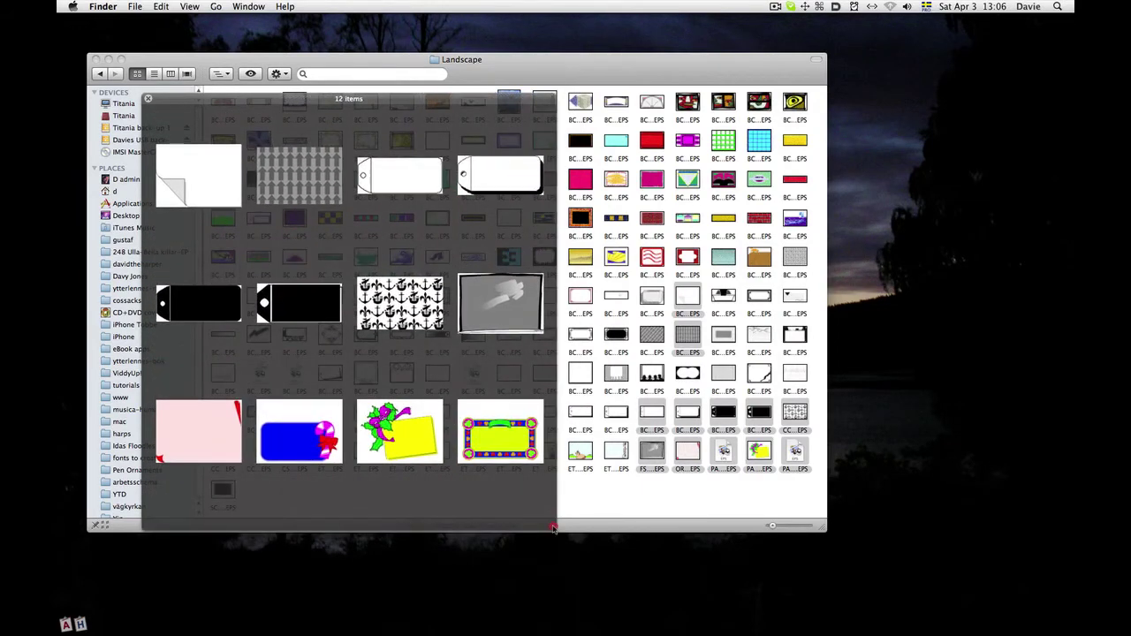
key("space")
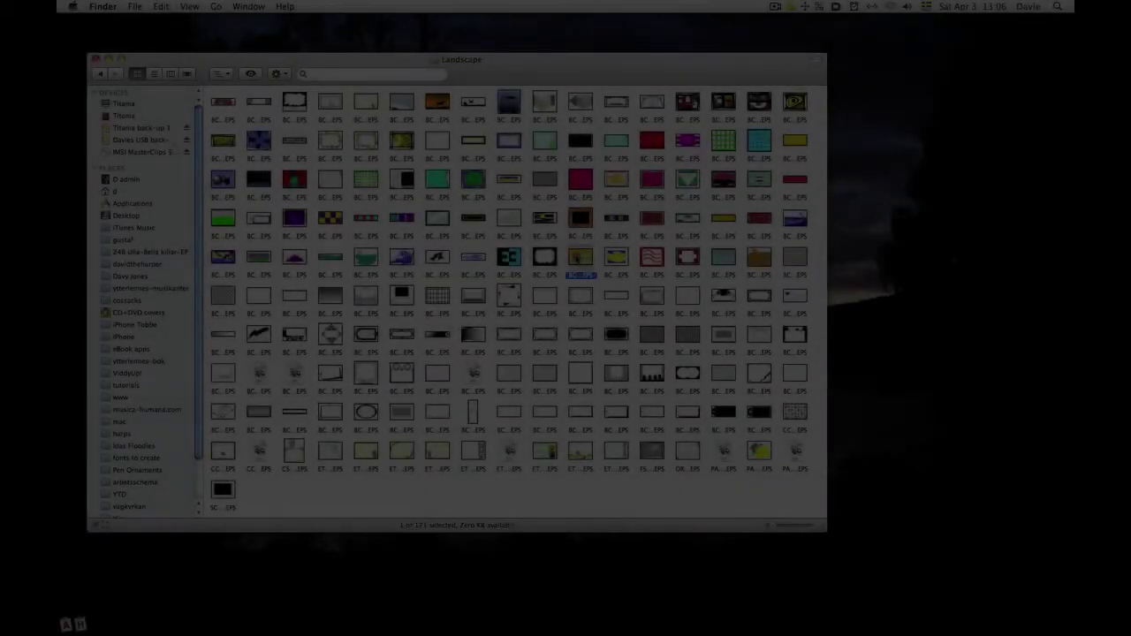
Open the yellow hill BCKLC267.EPS in Preview, enlarge the window, zoom out, and bring up Save As.
double_click(580, 256)
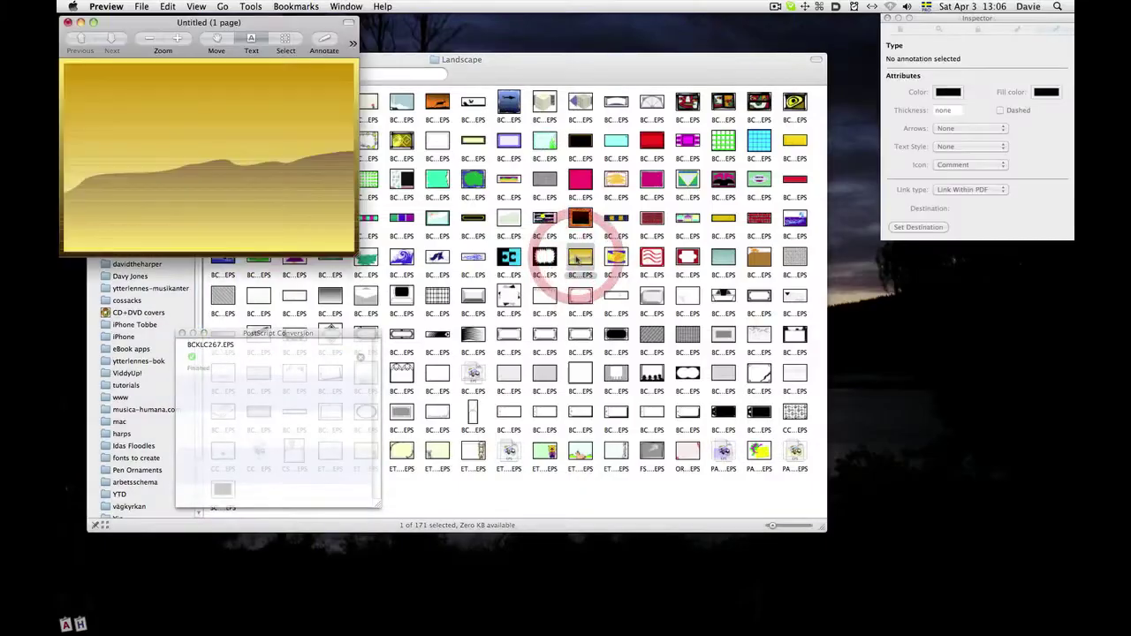
left_click_drag(355, 252, 847, 547)
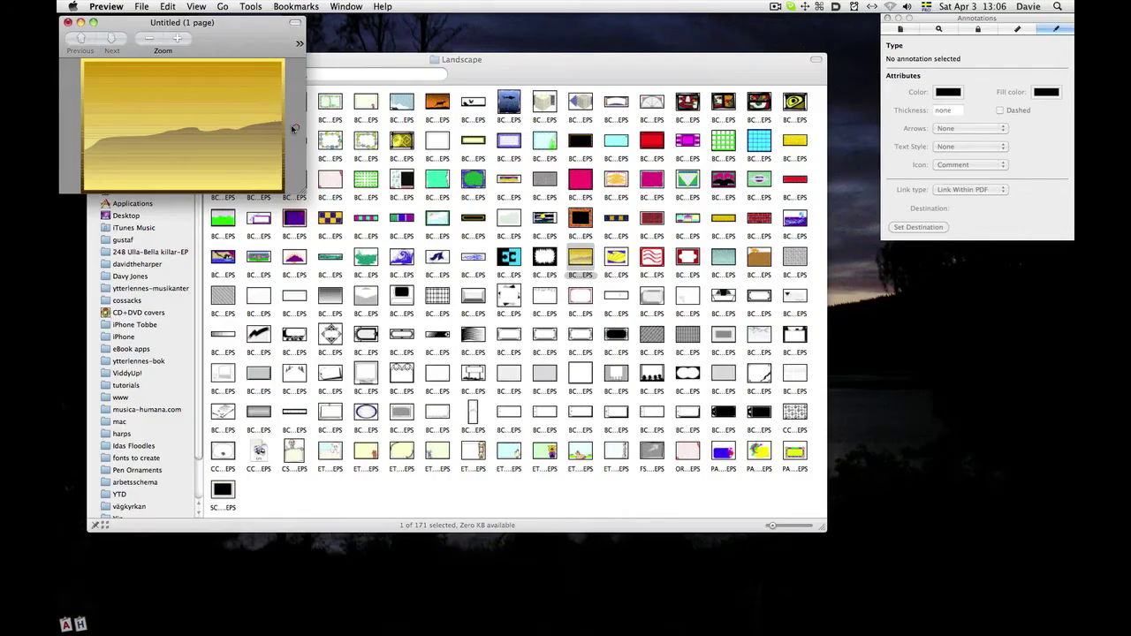
left_click(145, 38)
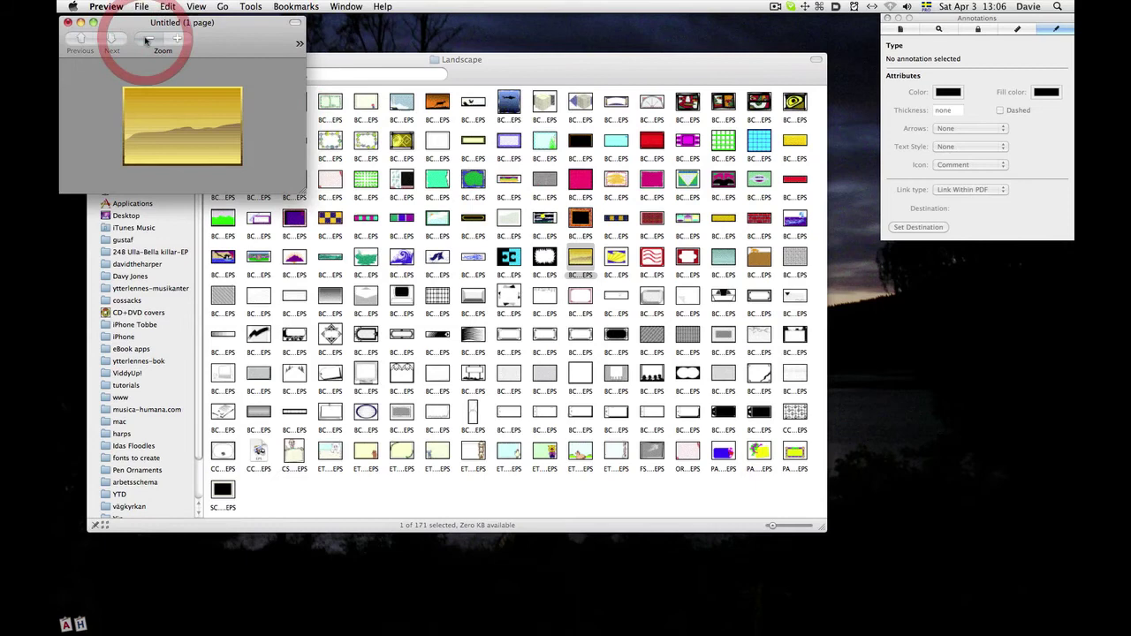
left_click(147, 39)
left_click(147, 40)
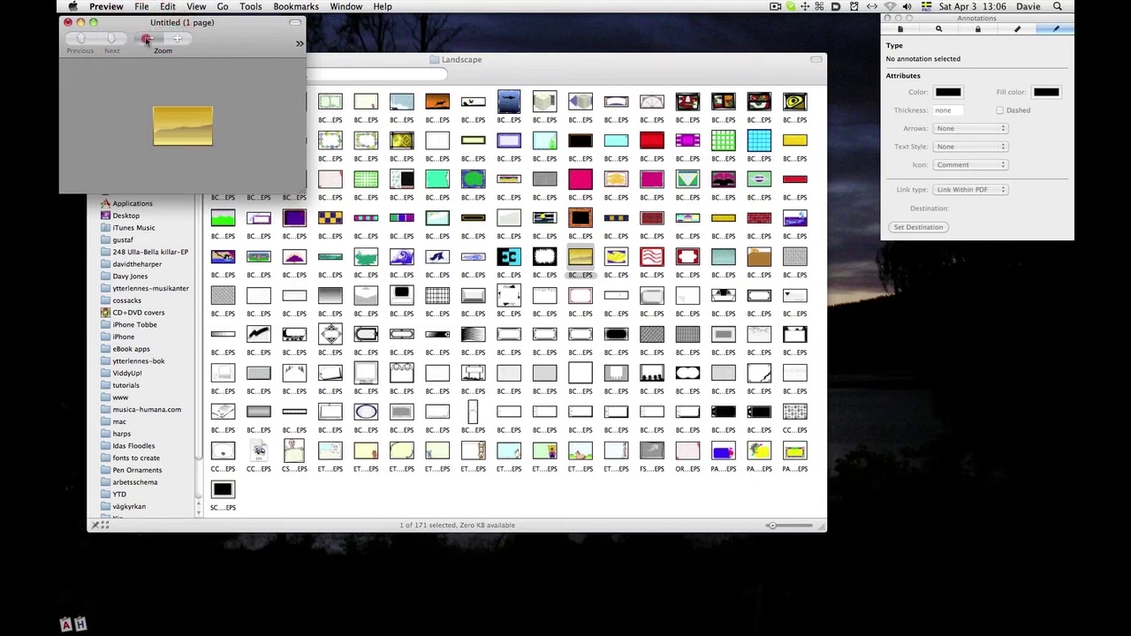
left_click(177, 38)
key("super+shift+s")
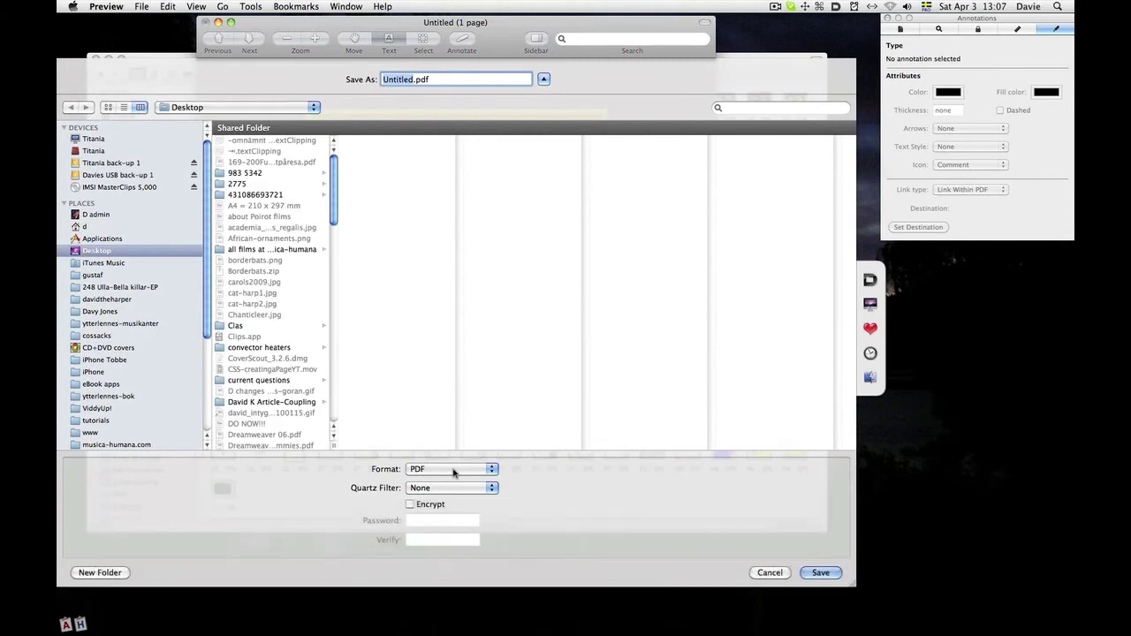
Save the landscape image to the Desktop in PICT format as border.pict.
left_click(453, 474)
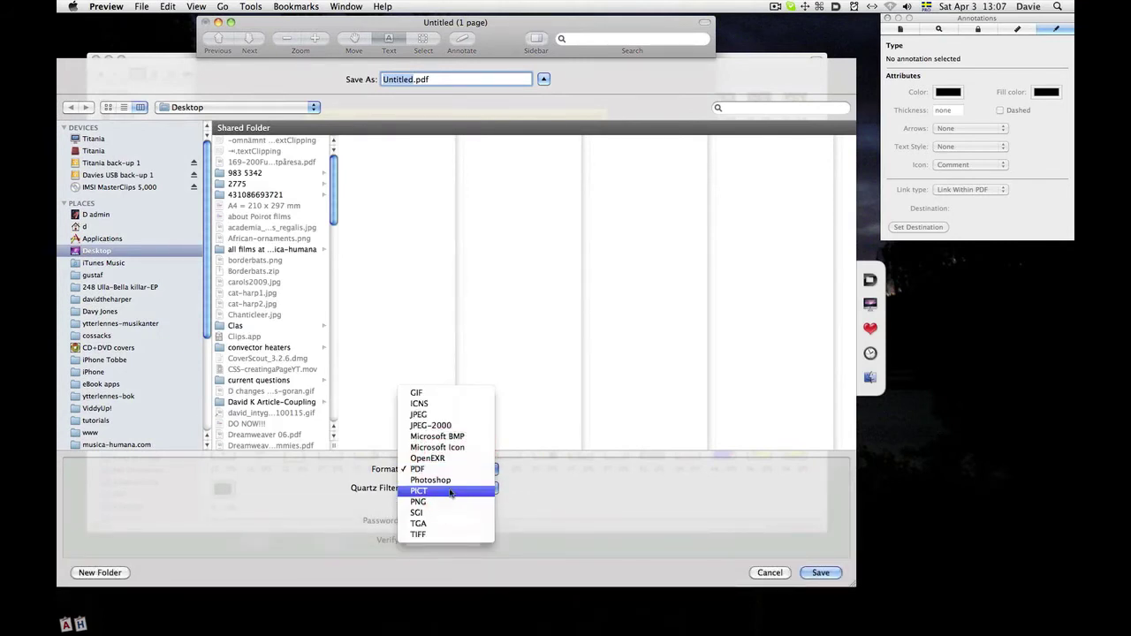
left_click(451, 492)
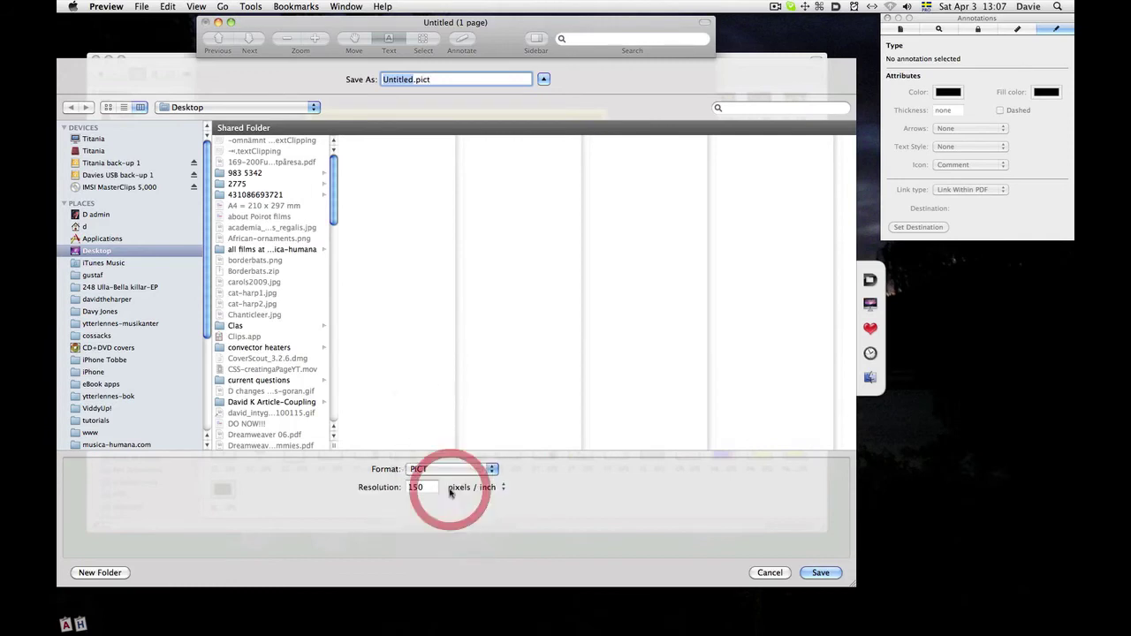
key("super")
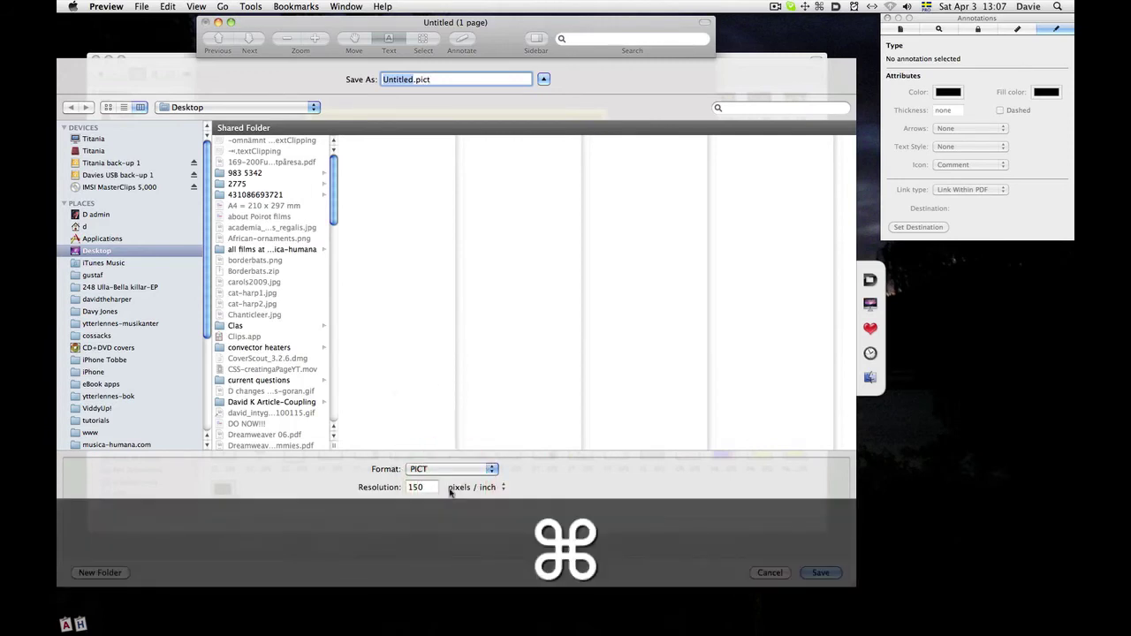
type("border")
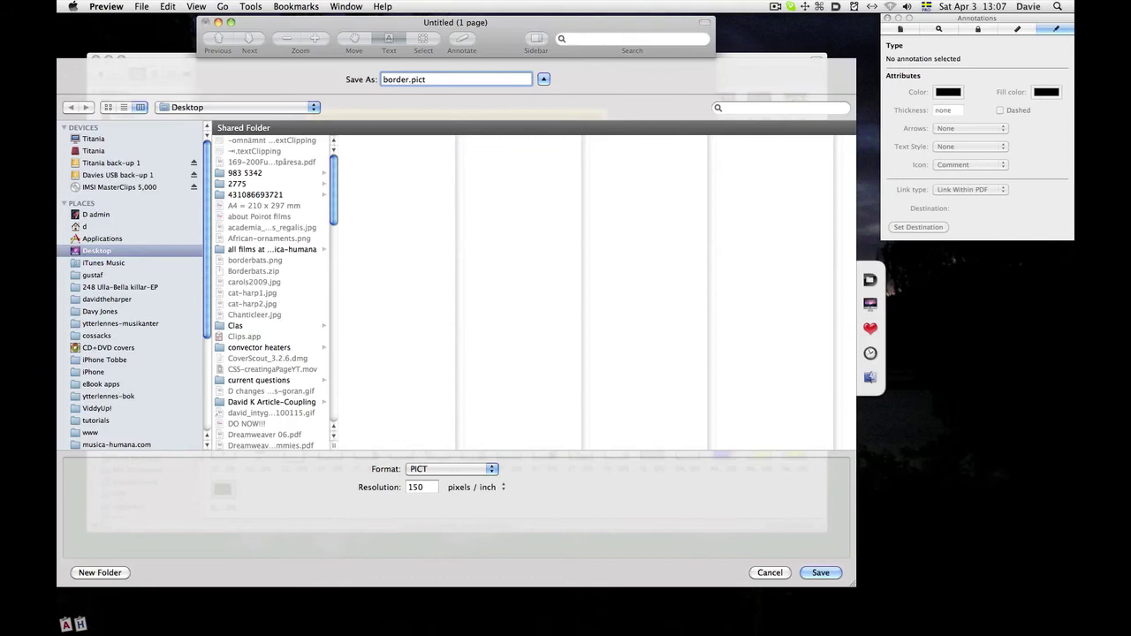
key("Return")
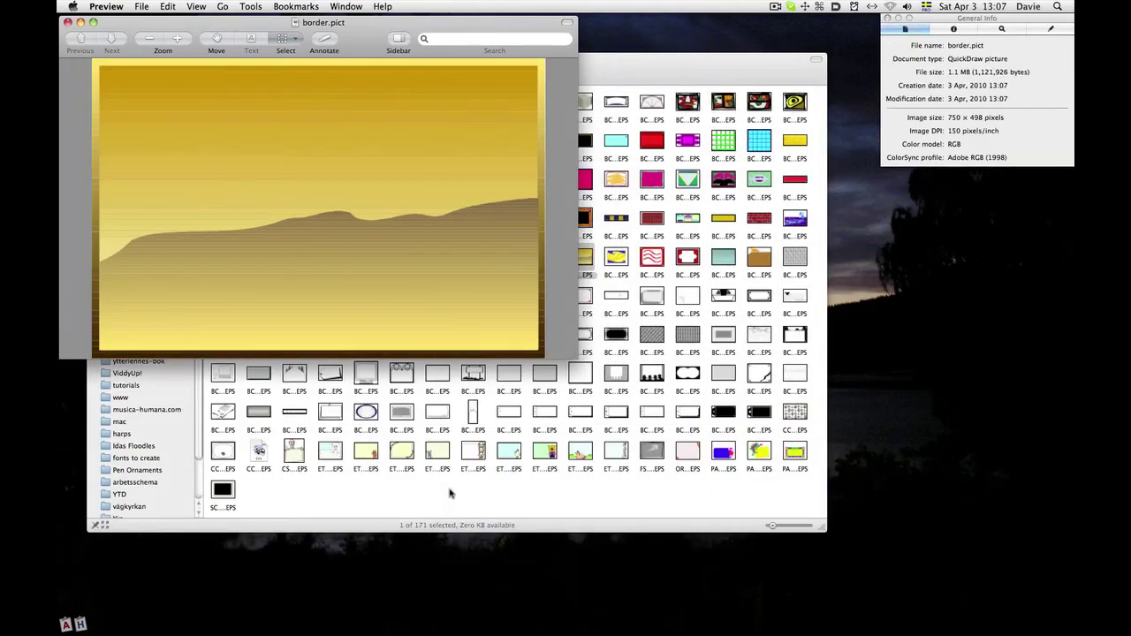
Reveal border.pict on the Desktop in Finder and start renaming it, typing 'sandy screne'.
key("super")
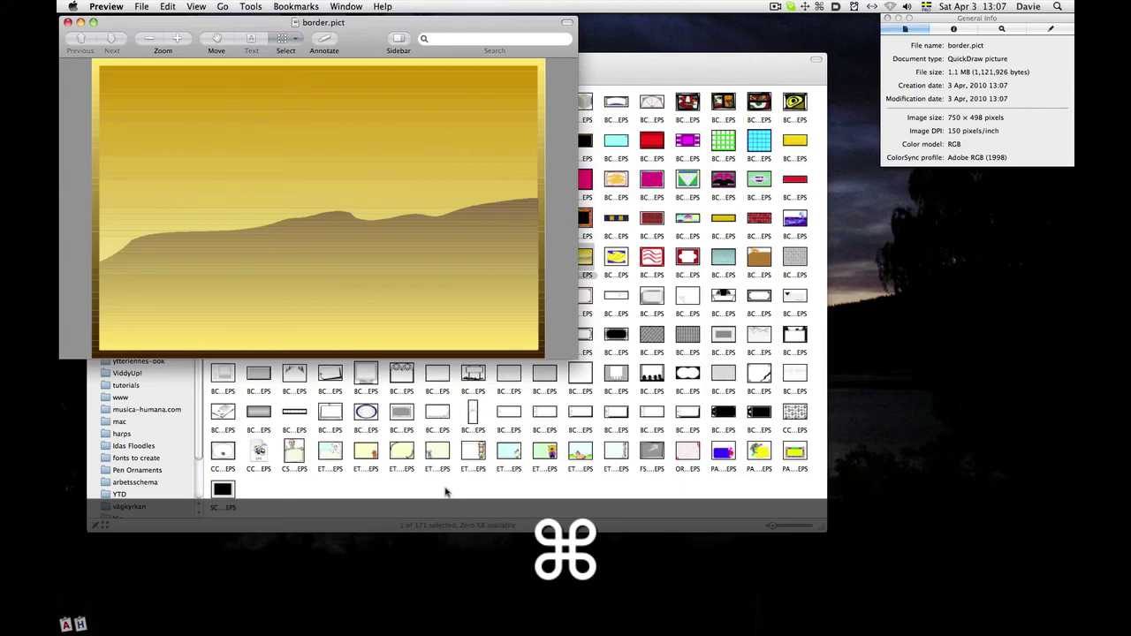
left_click(324, 22, "super")
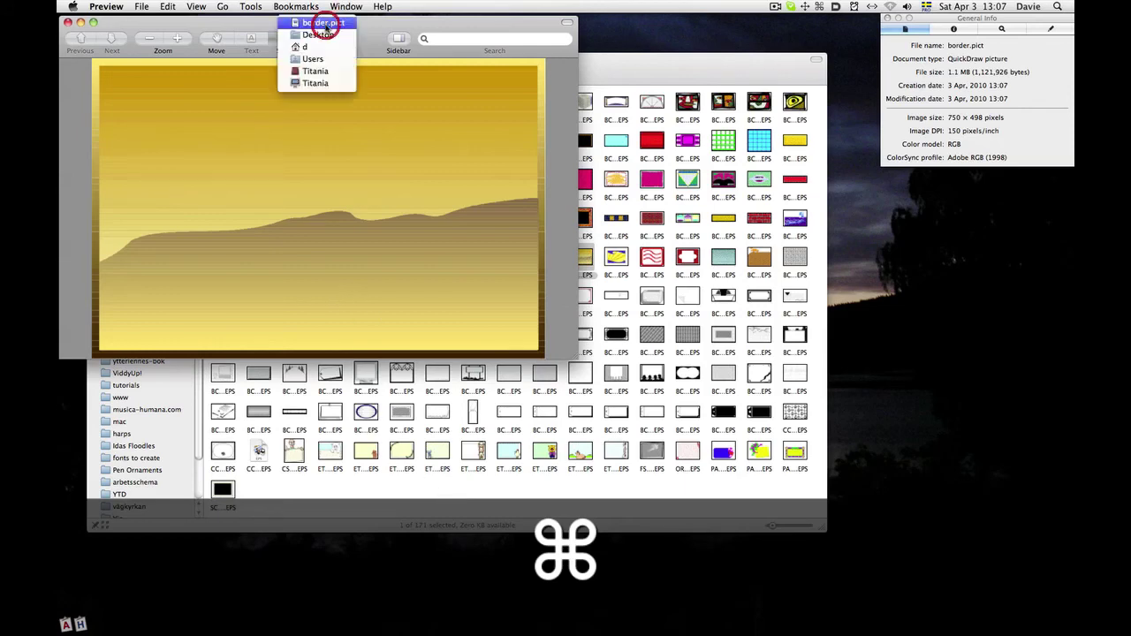
left_click(317, 35)
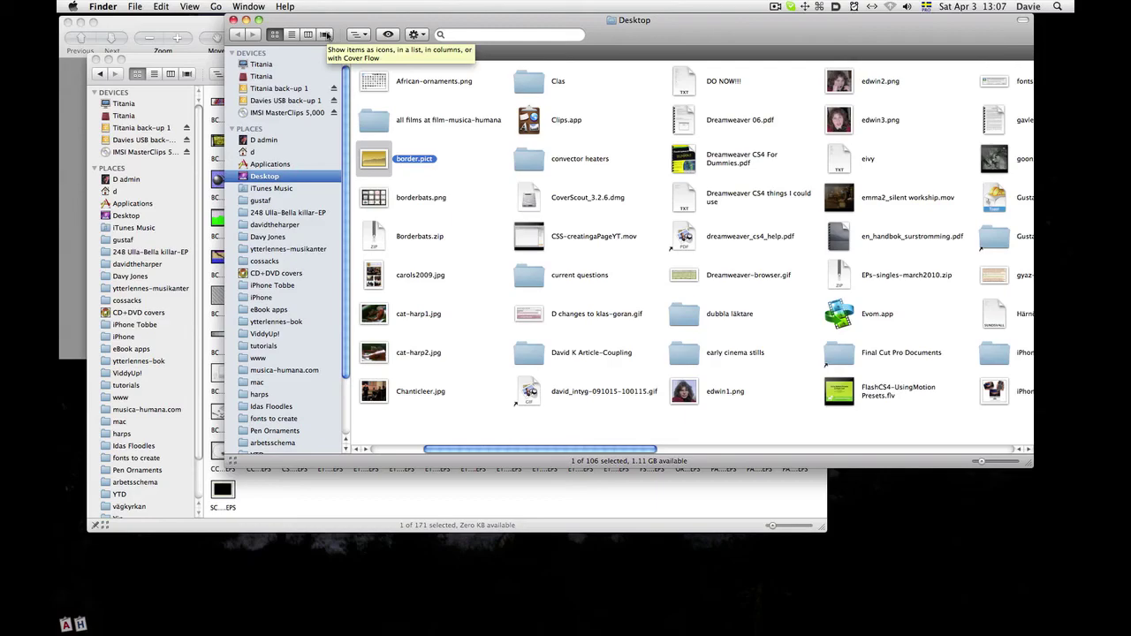
key("Return")
type("sandy")
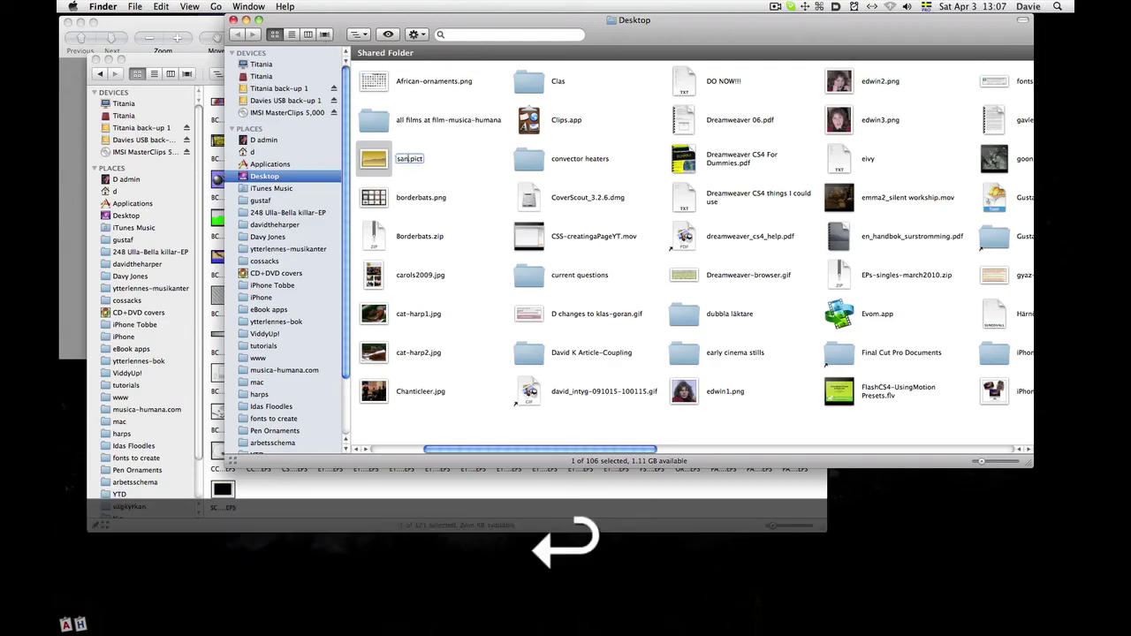